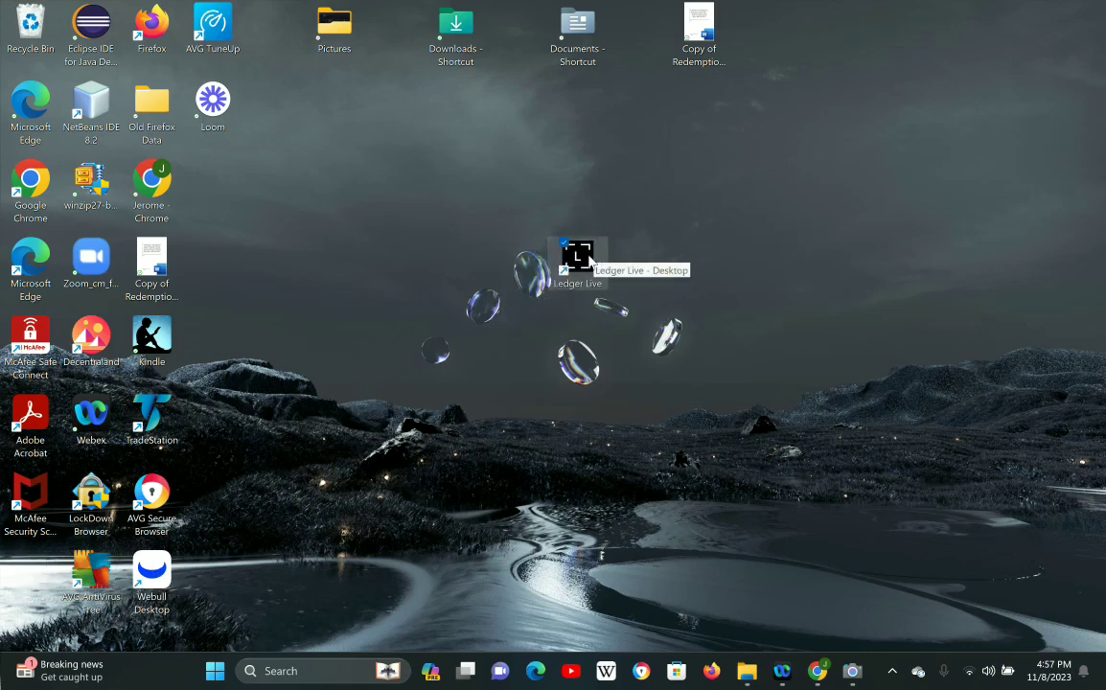
# - Open Ledger Live, get started, and choose to set up a new Ledger Nano S Plus
pyautogui.doubleClick(591, 258)
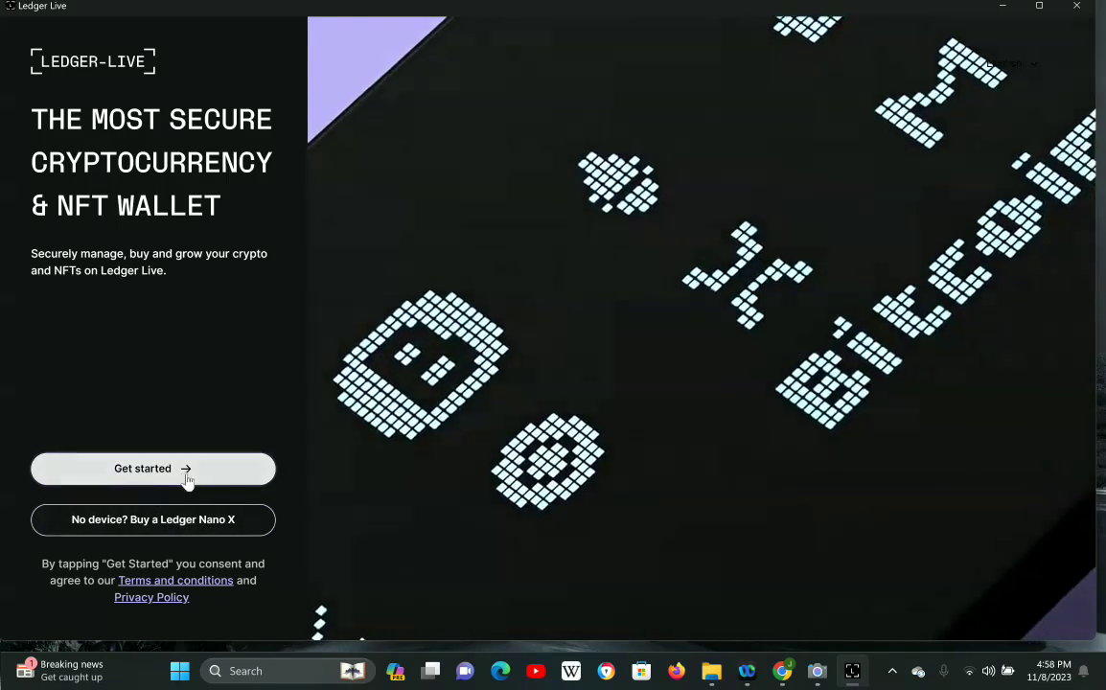
pyautogui.click(187, 476)
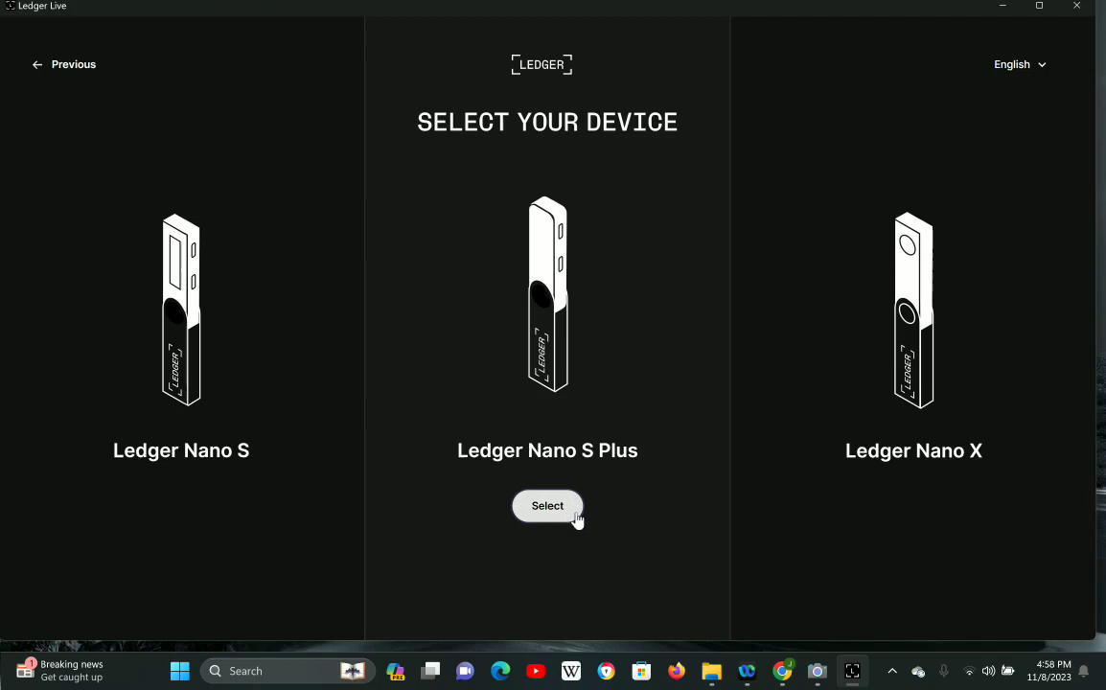
pyautogui.click(575, 513)
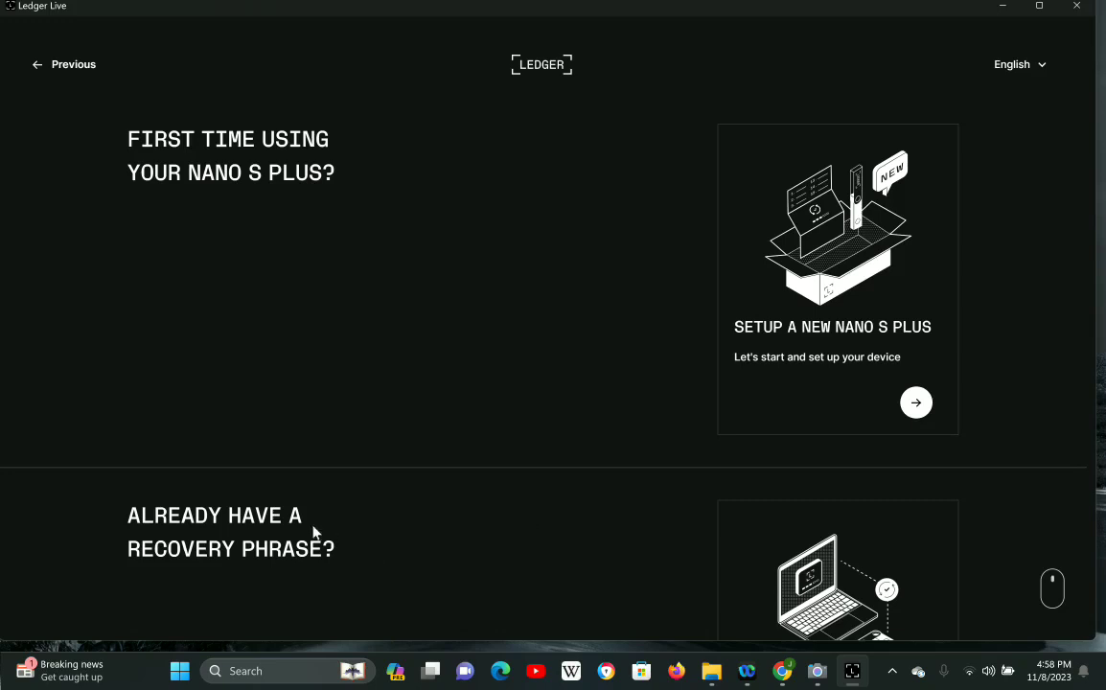
pyautogui.click(916, 403)
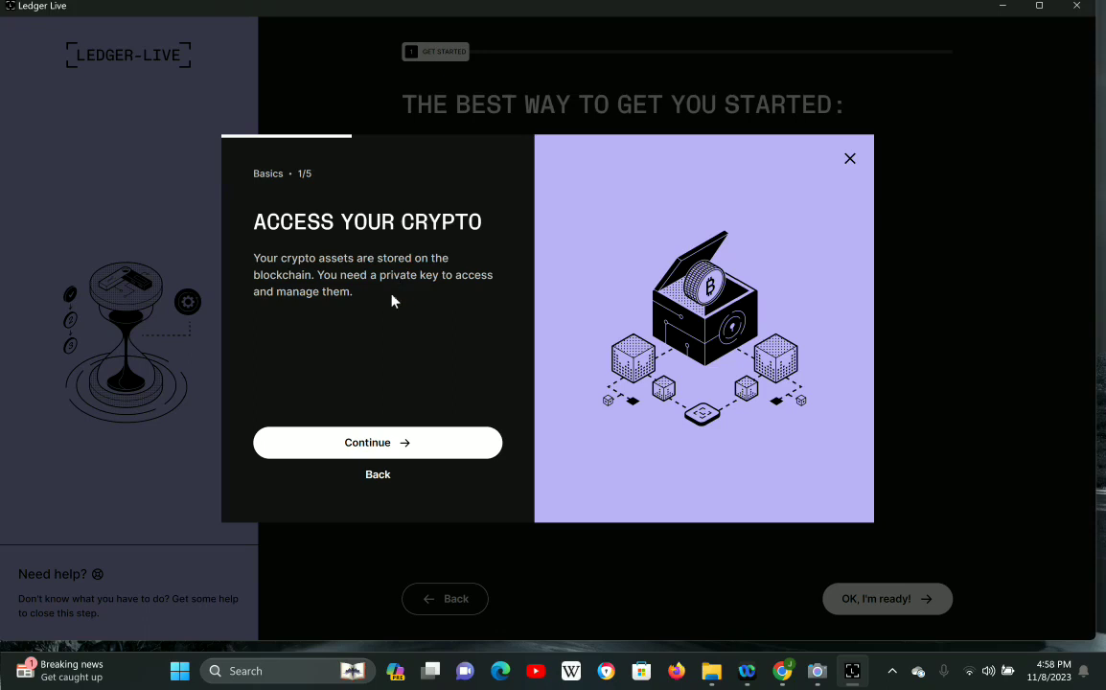
# - Go through the five Basics introduction slides, revisiting the one on validating transactions, and agree to set up the Nano
pyautogui.click(452, 458)
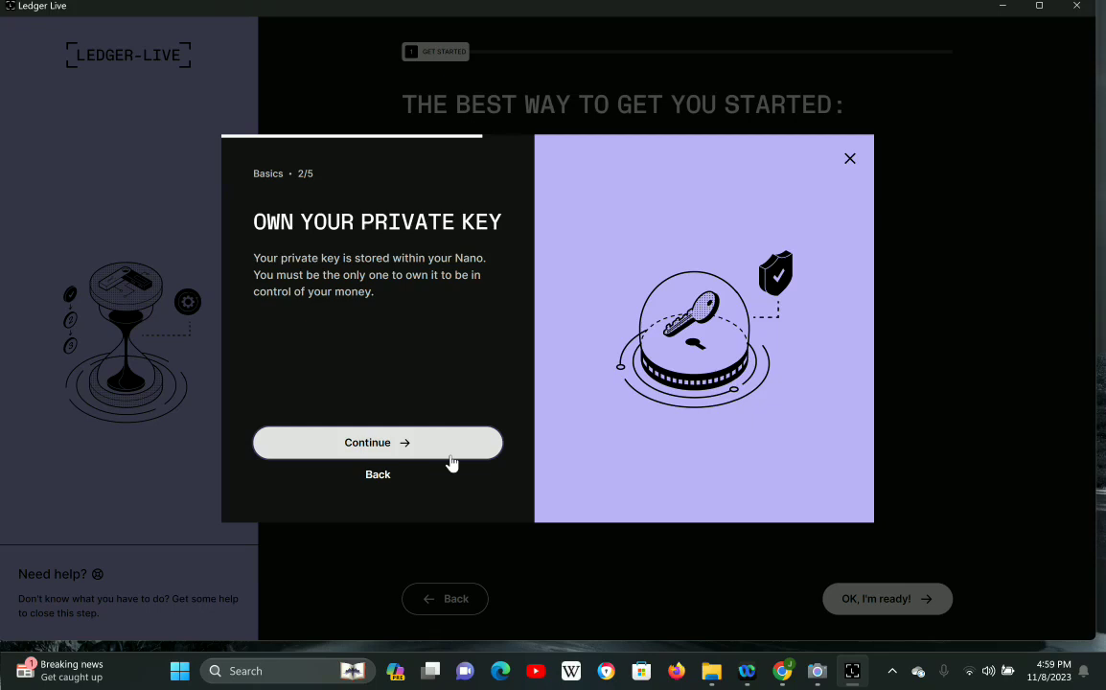
pyautogui.click(451, 458)
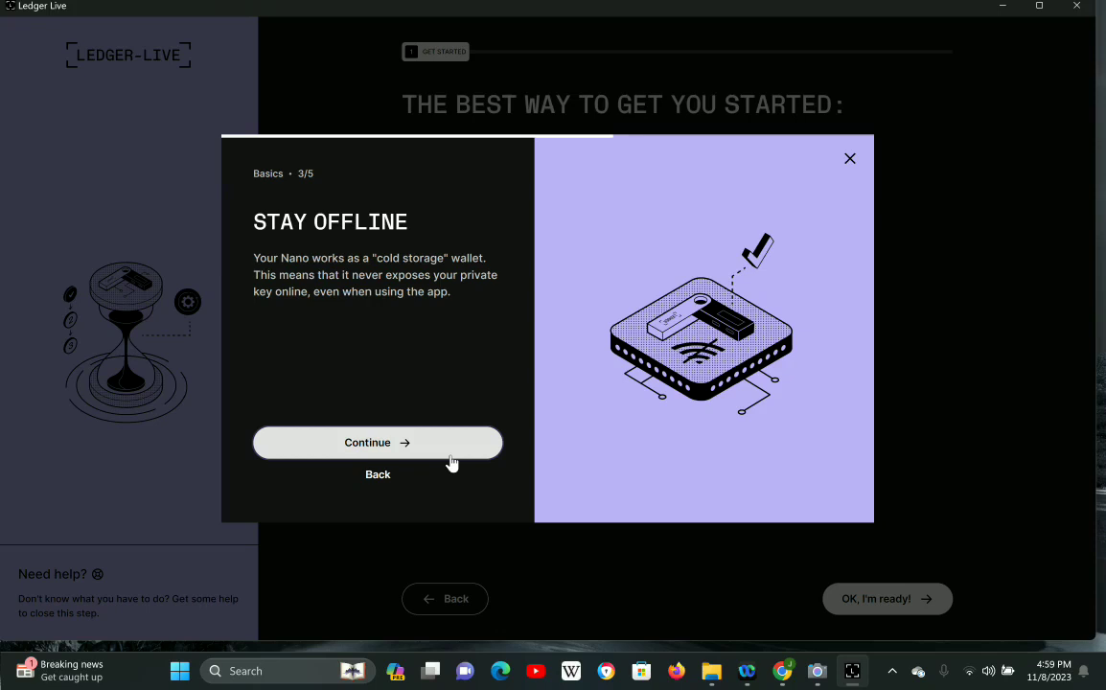
pyautogui.click(449, 457)
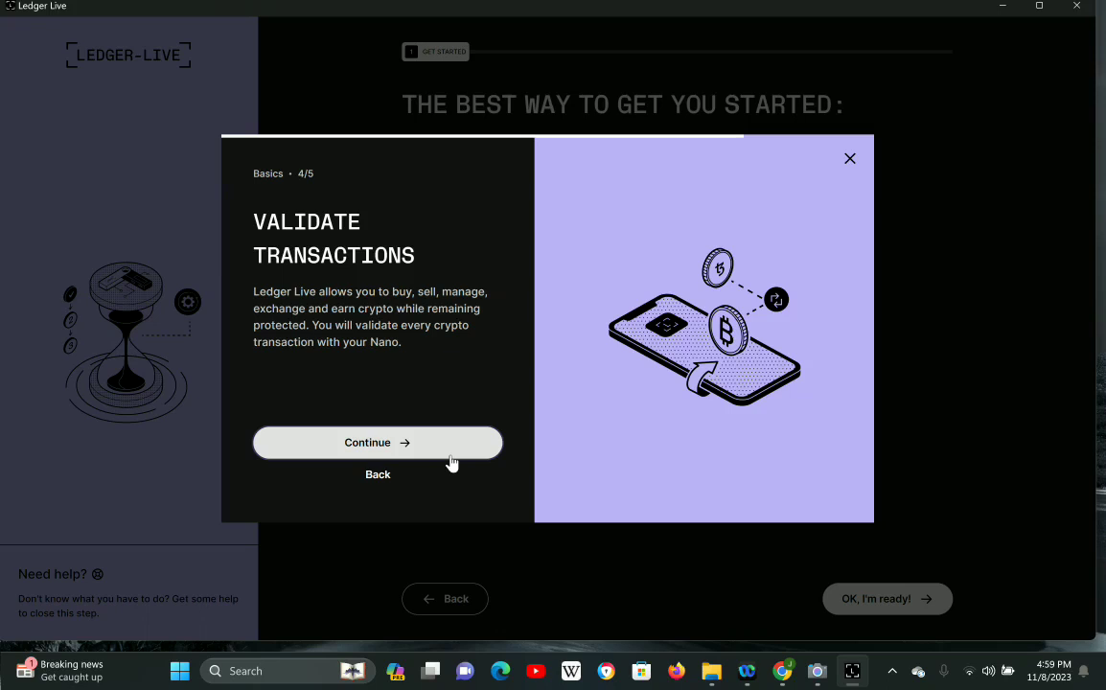
pyautogui.click(451, 452)
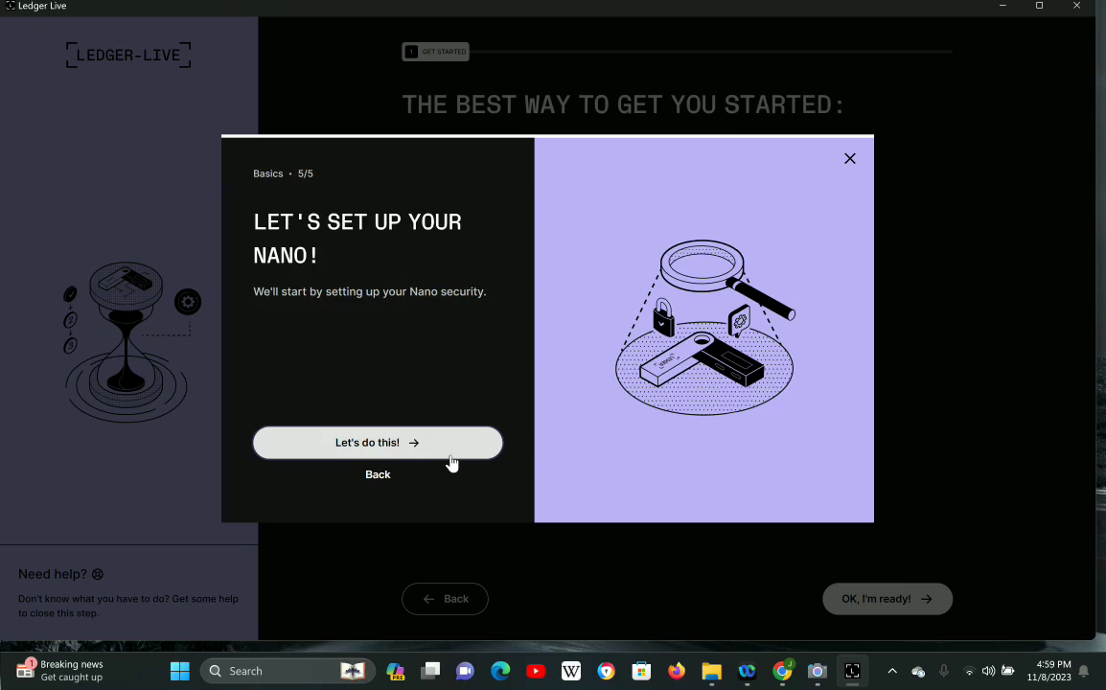
pyautogui.click(380, 477)
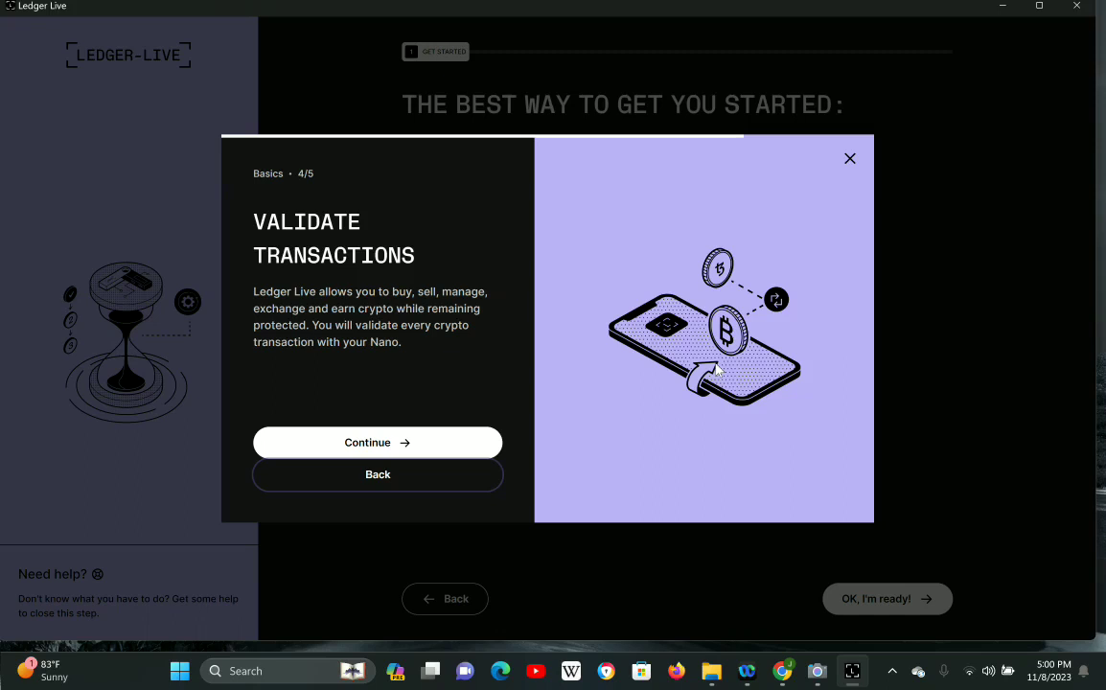
pyautogui.click(447, 444)
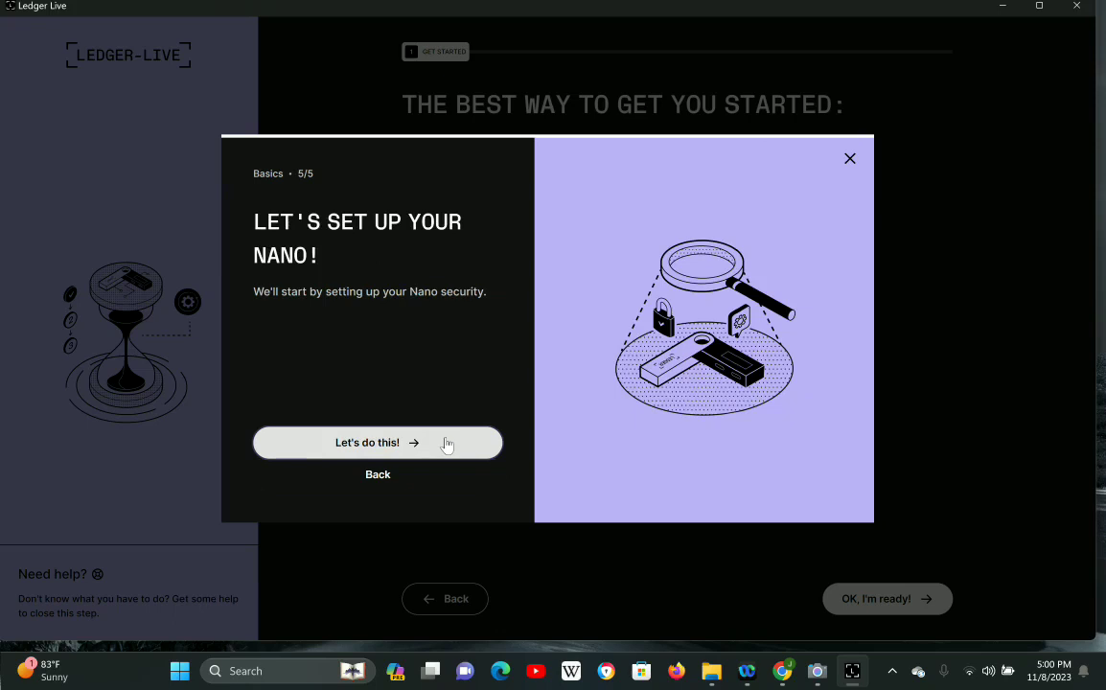
pyautogui.click(446, 443)
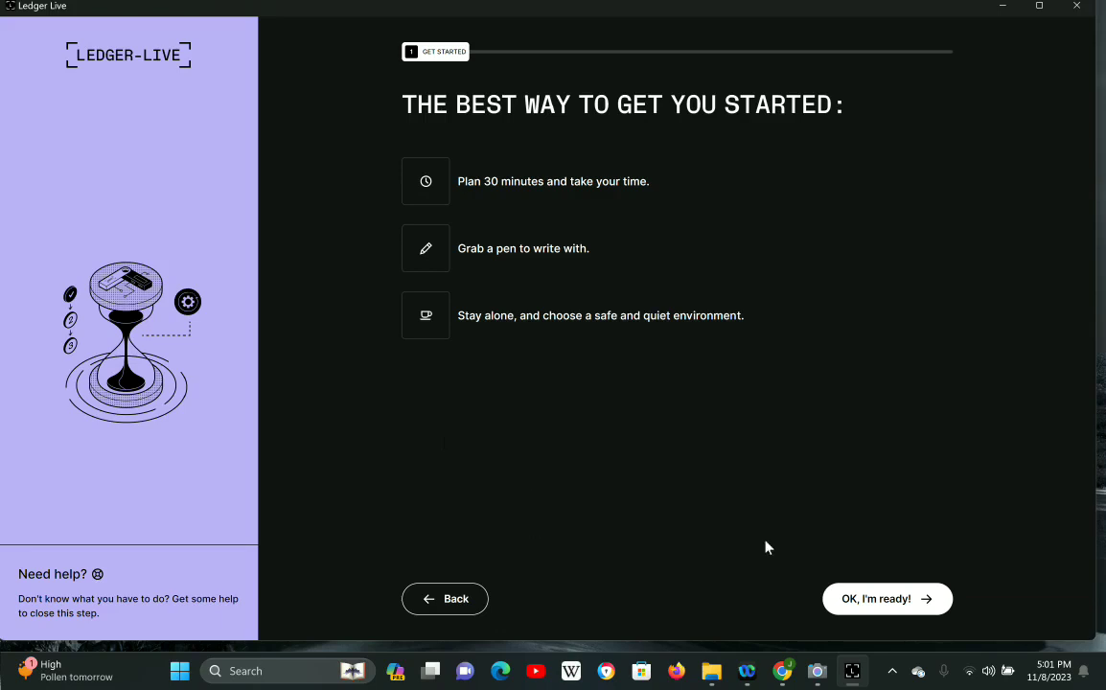
# - Confirm readiness, bring the Ledger Live window back up, and proceed through the device start-up instructions to the PIN code stage
pyautogui.click(901, 611)
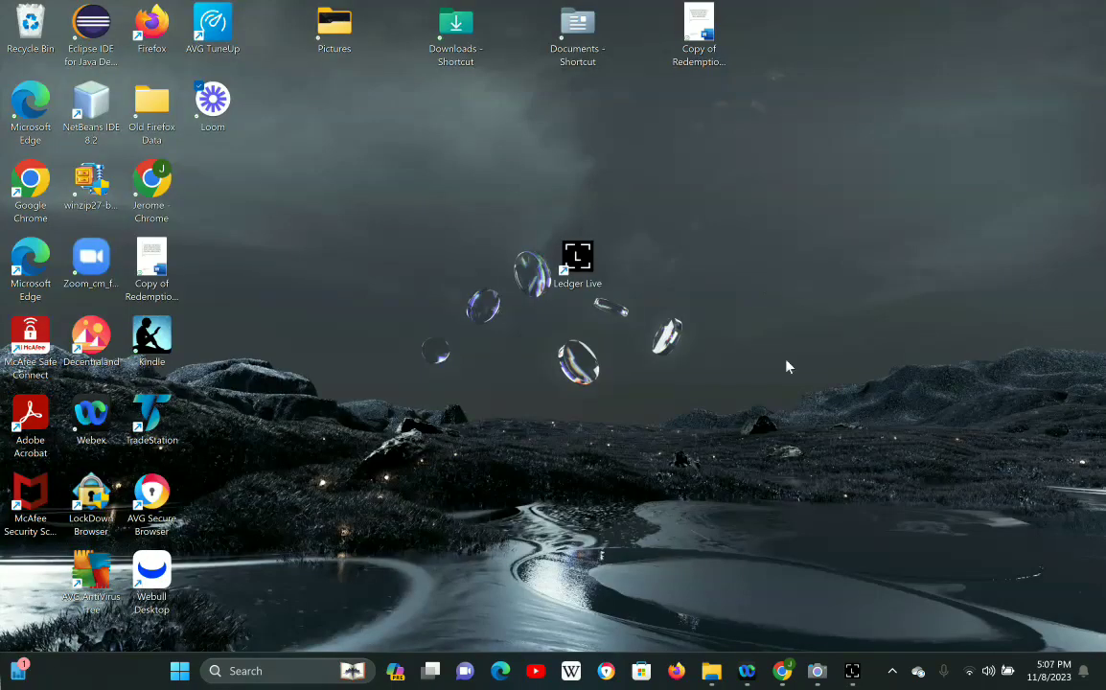
pyautogui.click(577, 264)
pyautogui.click(853, 673)
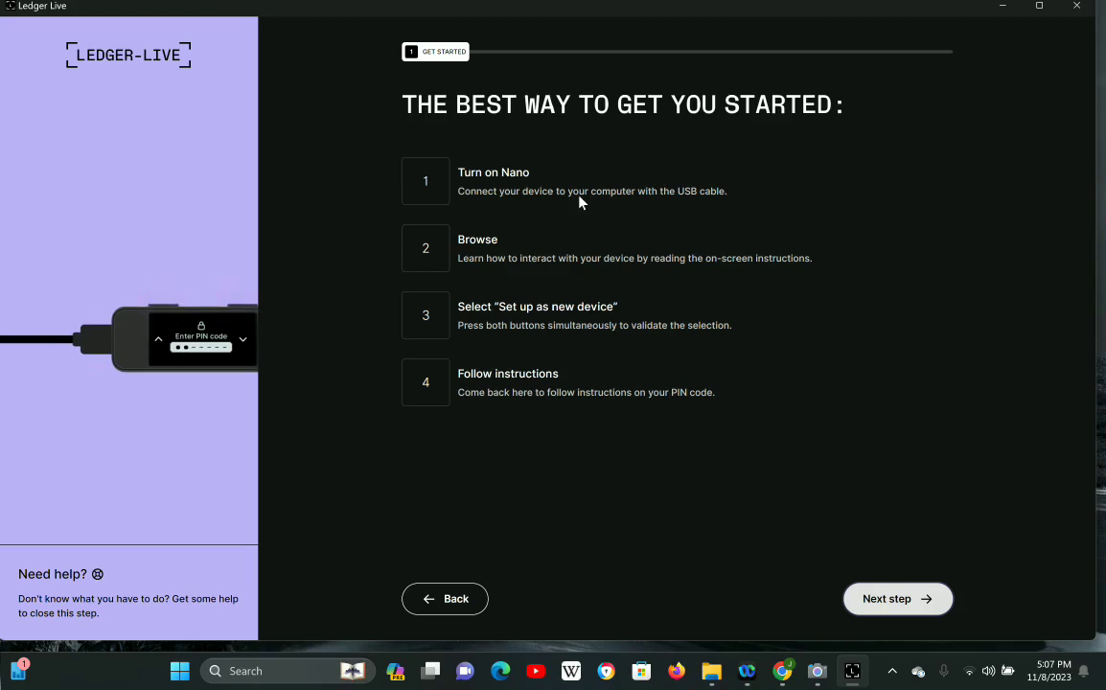
pyautogui.click(908, 598)
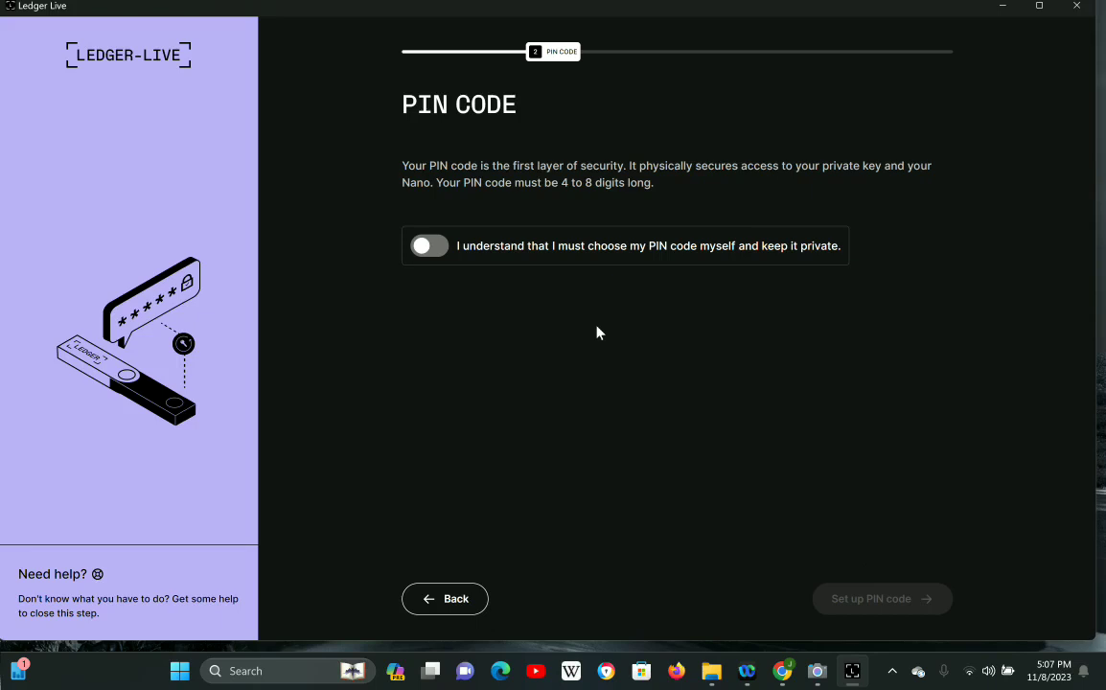
# - Acknowledge choosing the PIN code privately, and complete the PIN setup instructions and security guidance to reach the recovery phrase stage
pyautogui.click(429, 246)
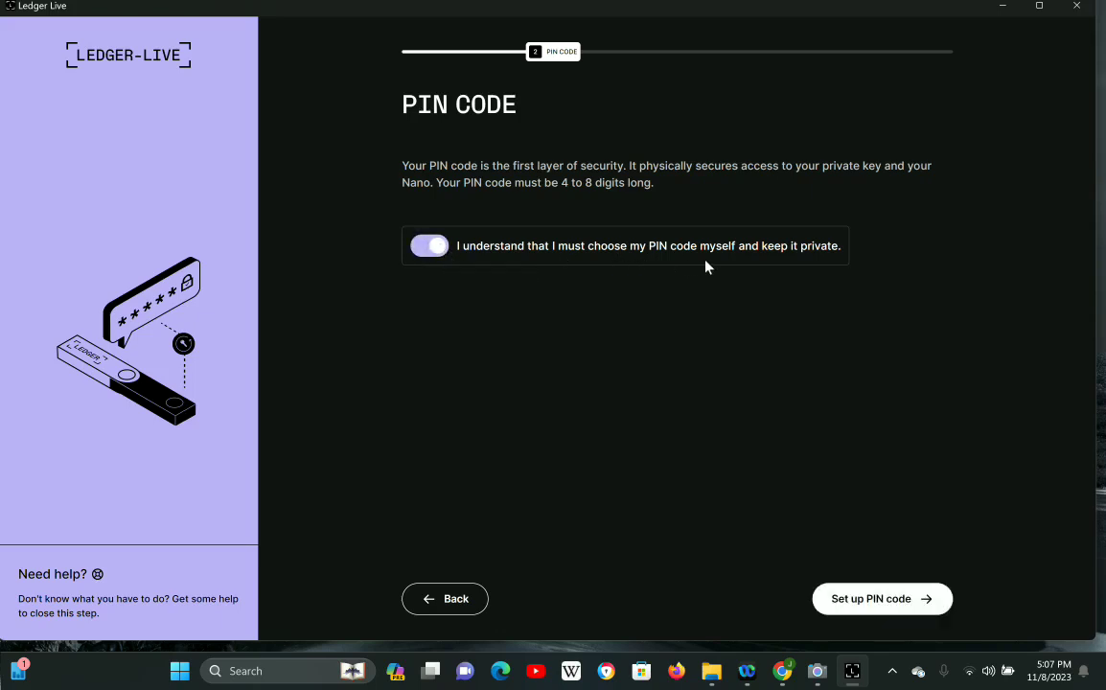
pyautogui.click(923, 604)
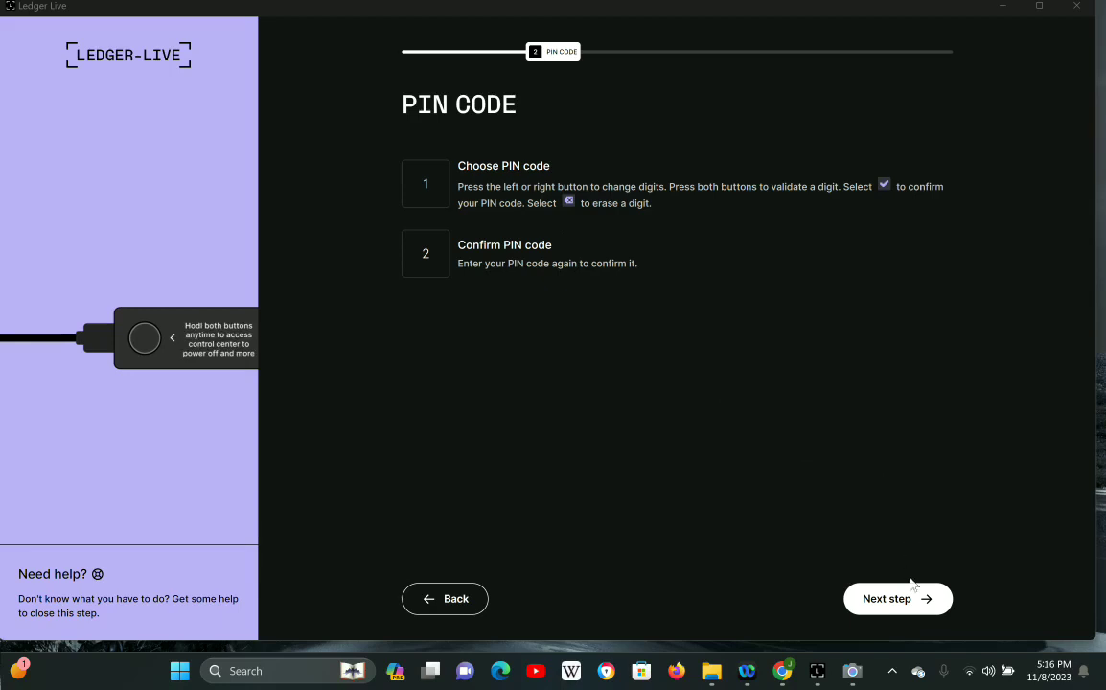
pyautogui.click(942, 615)
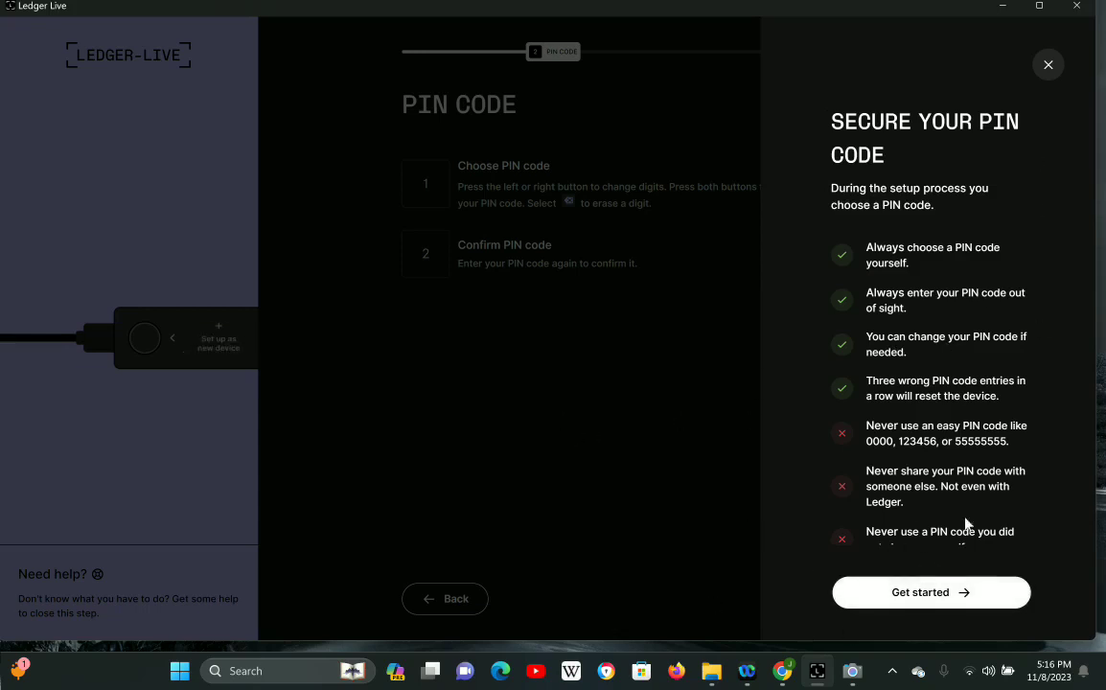
pyautogui.click(965, 594)
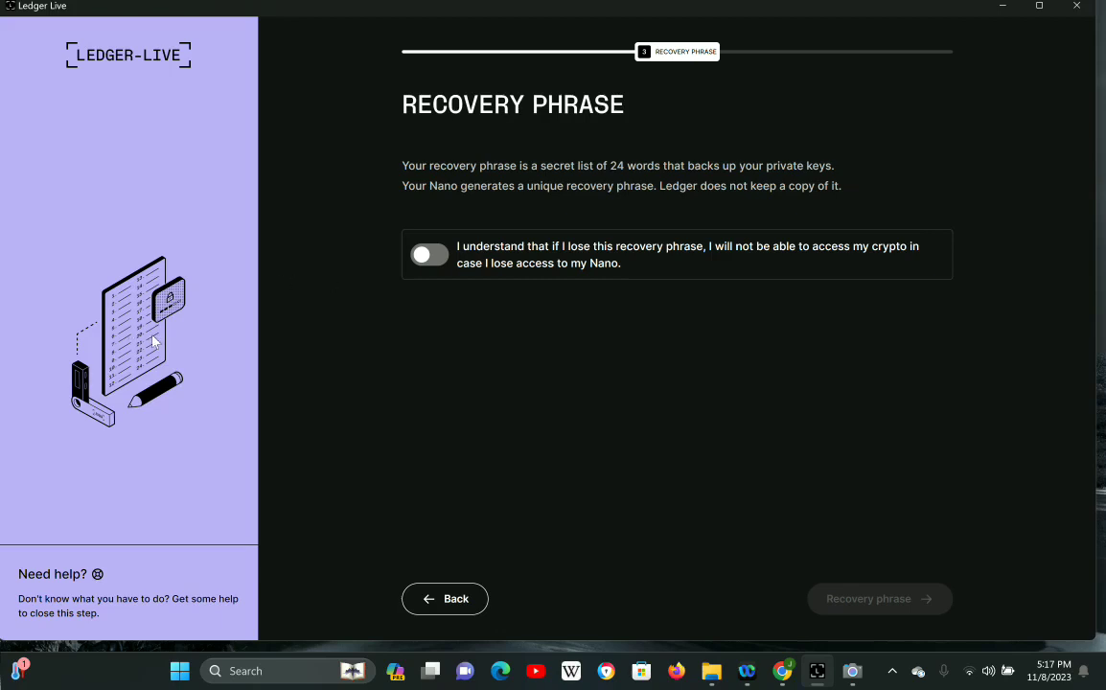
# - Accept the recovery phrase loss warning and work through the instructions for writing down and confirming the 24 words
pyautogui.click(433, 254)
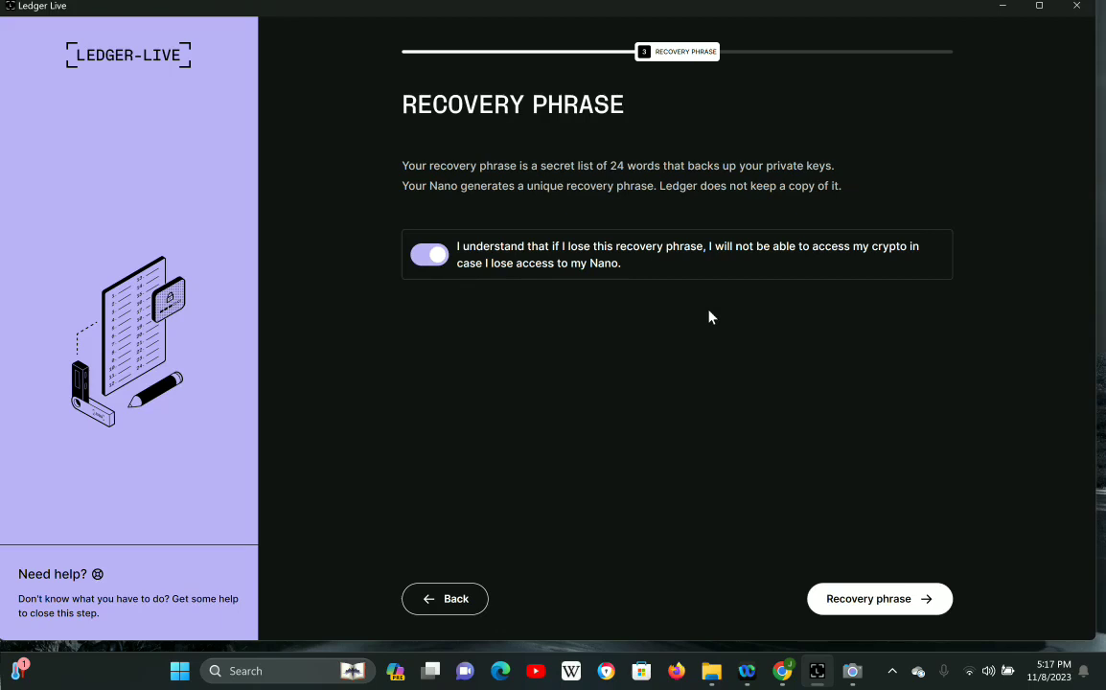
pyautogui.click(920, 599)
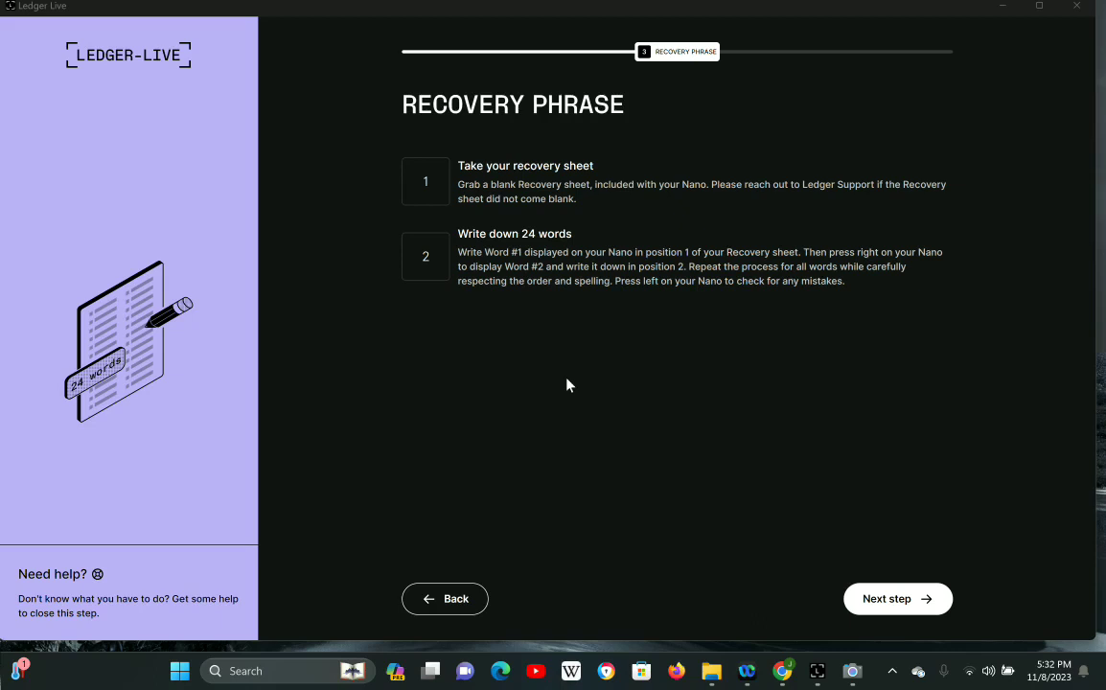
pyautogui.click(943, 607)
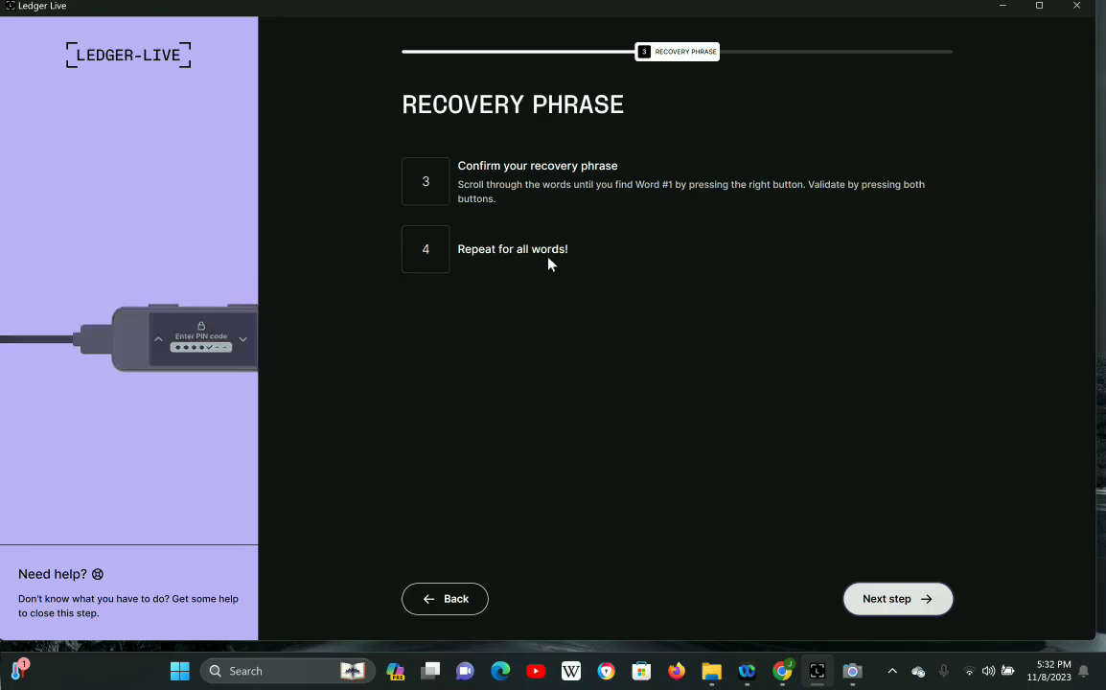
pyautogui.click(910, 596)
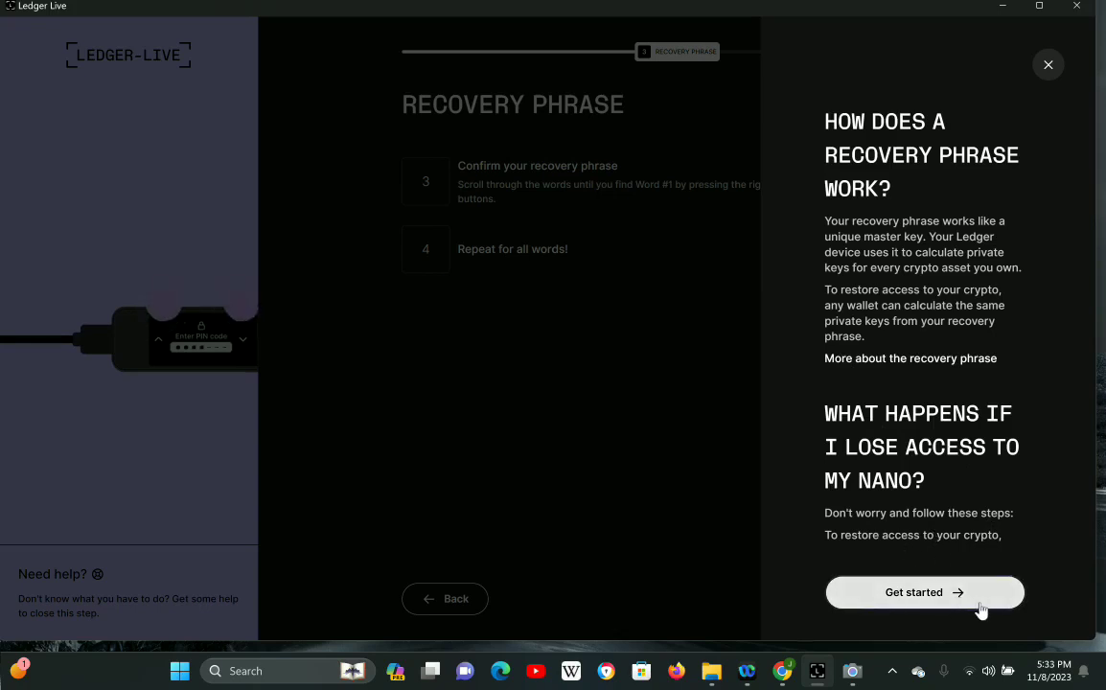
pyautogui.click(1049, 71)
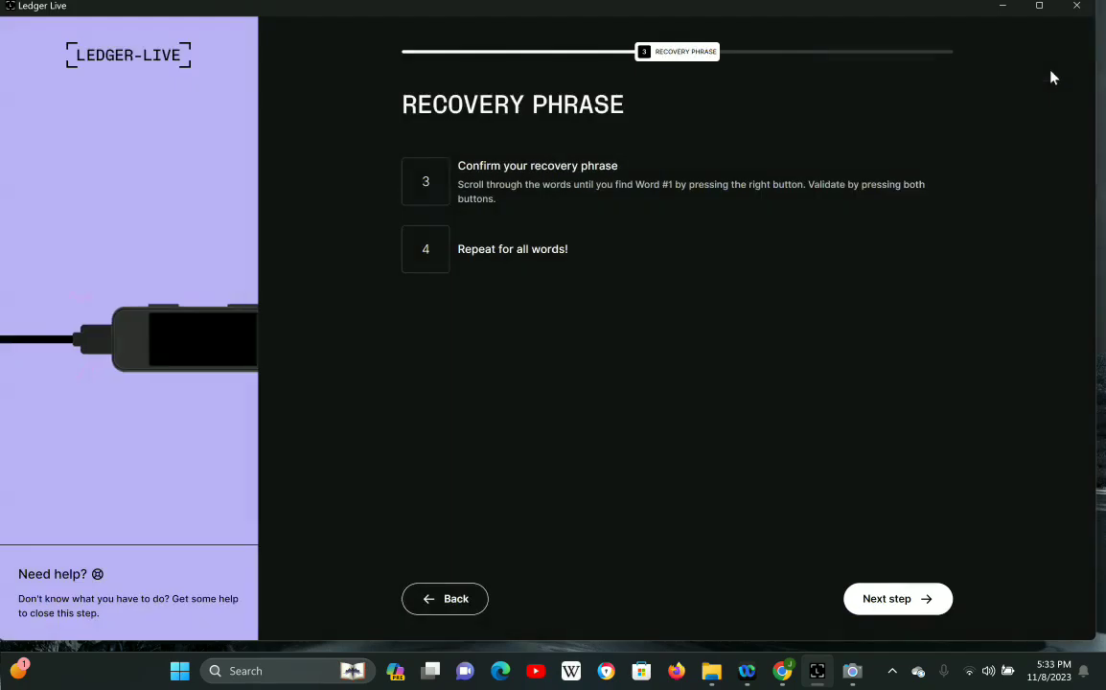
pyautogui.click(946, 602)
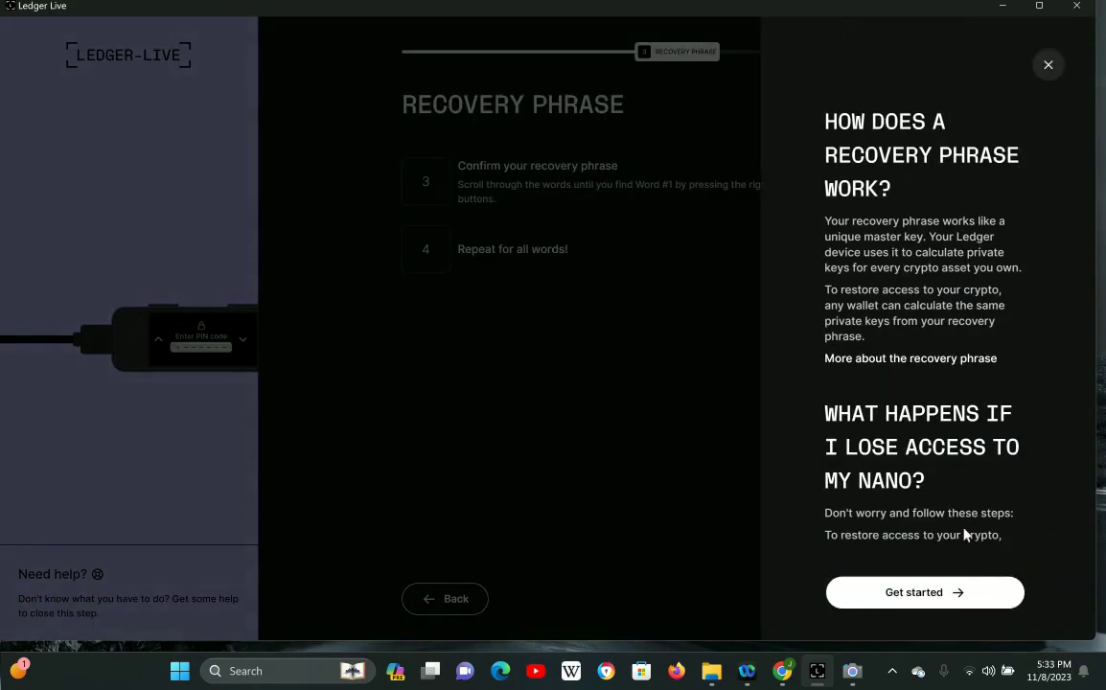
pyautogui.click(957, 594)
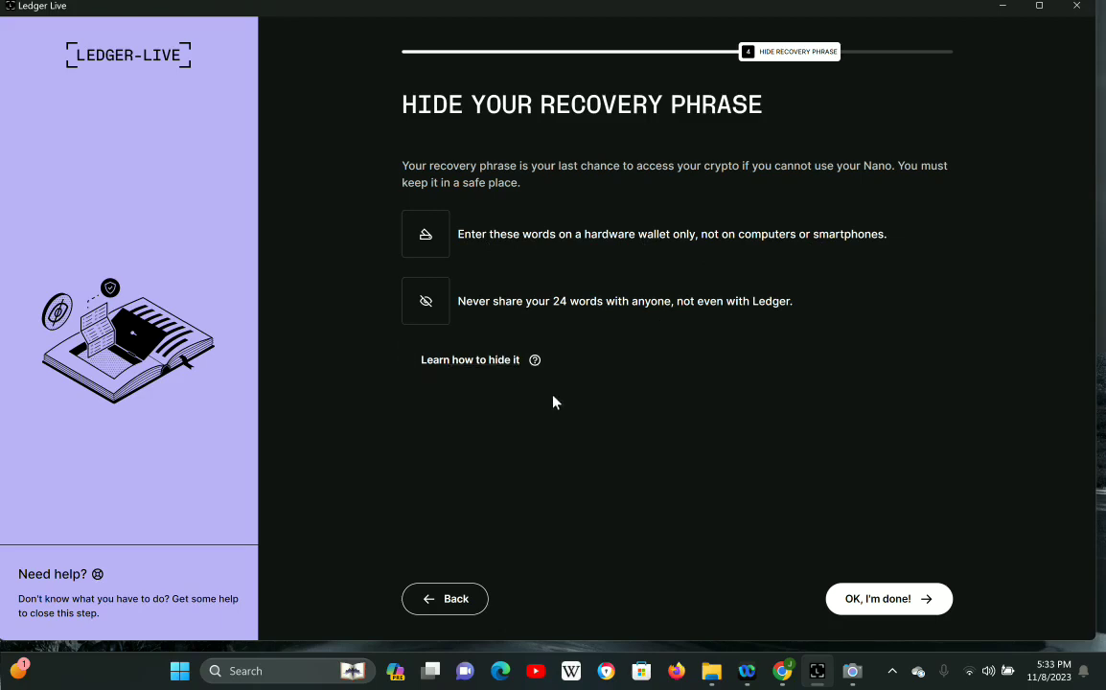
# - Finish the guidance on hiding the recovery phrase and start the three-question security quiz
pyautogui.click(919, 601)
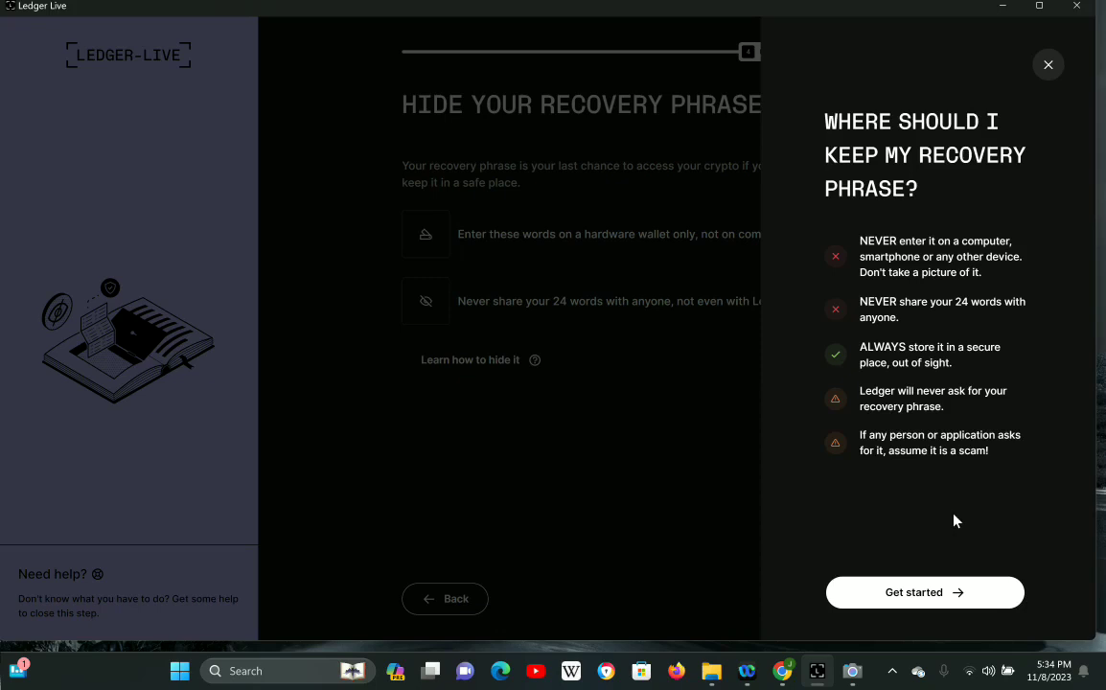
pyautogui.click(962, 600)
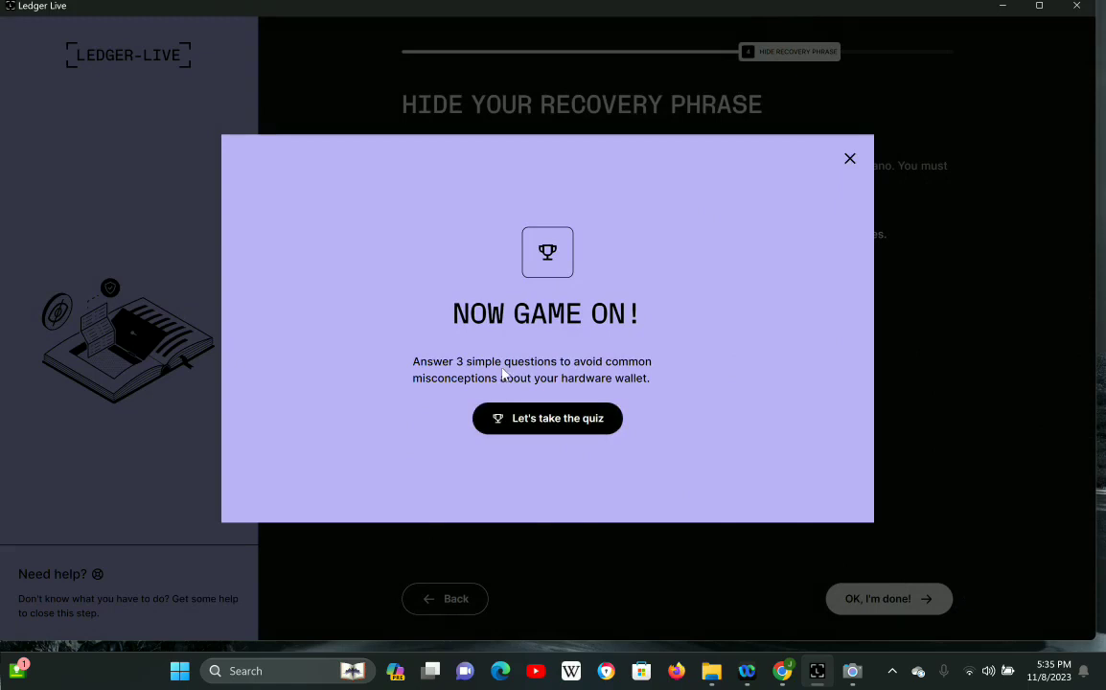
pyautogui.click(589, 430)
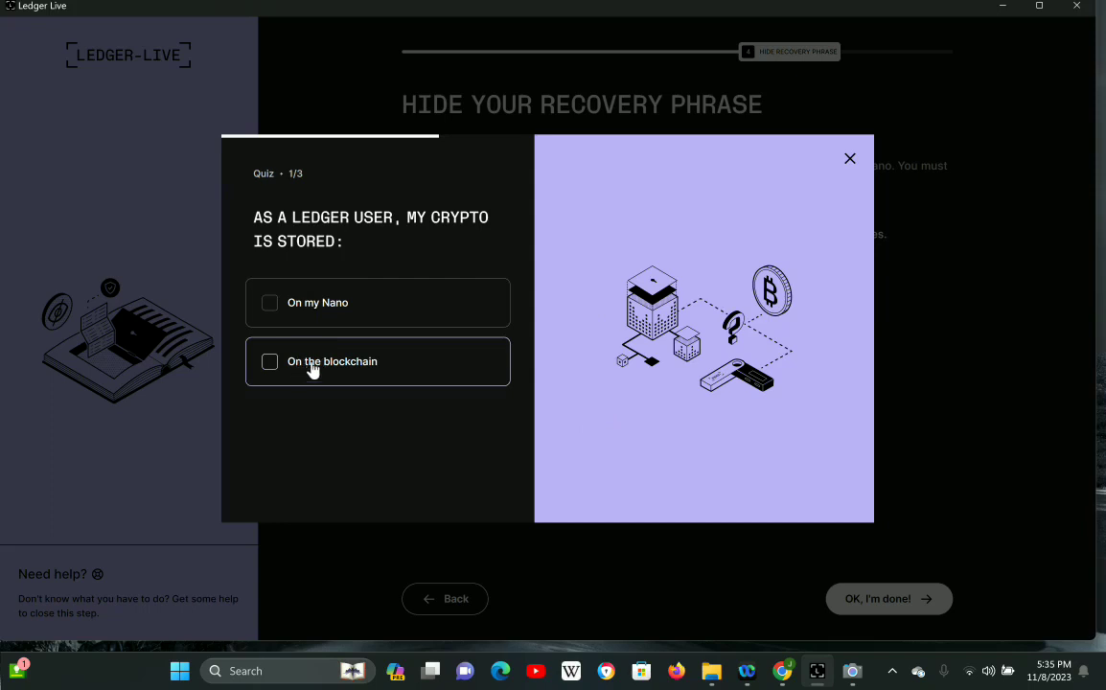
# - Answer the quiz with "On the blockchain", "My crypto is no longer safe…" and "Still offline", and continue to the genuine check
pyautogui.click(271, 364)
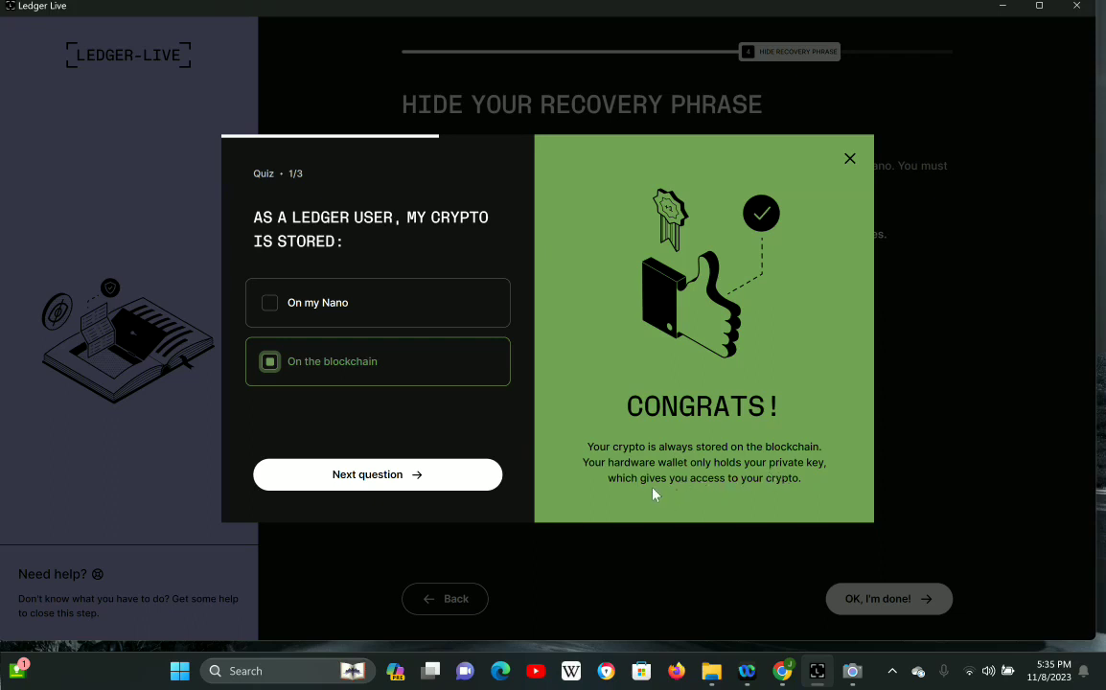
pyautogui.click(455, 476)
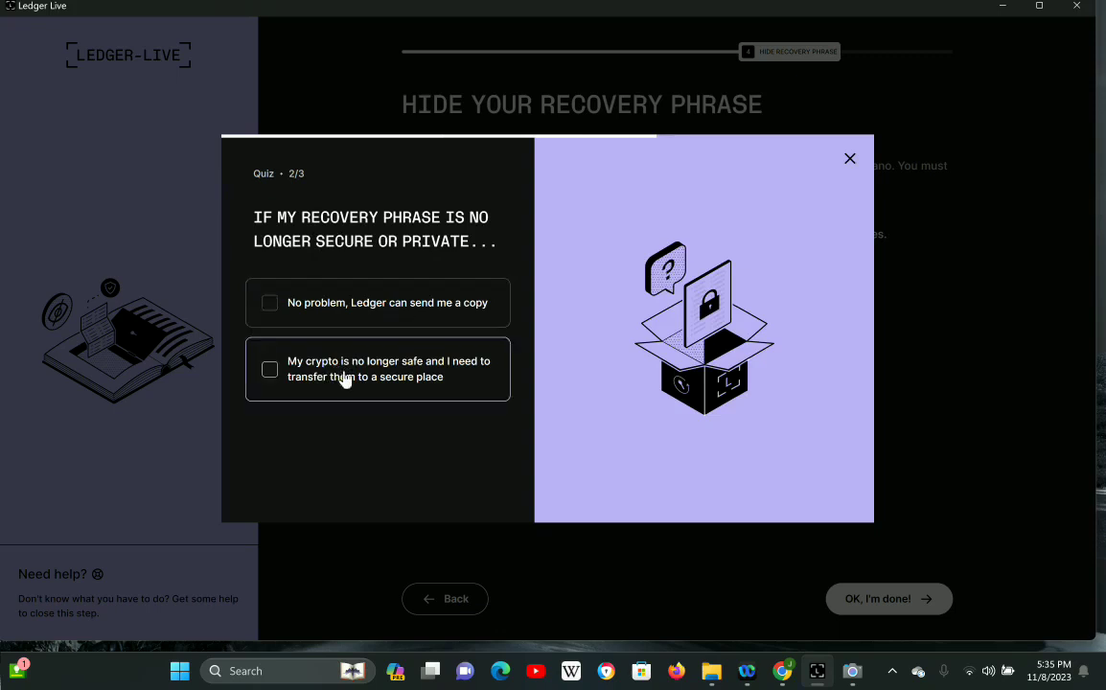
pyautogui.click(269, 371)
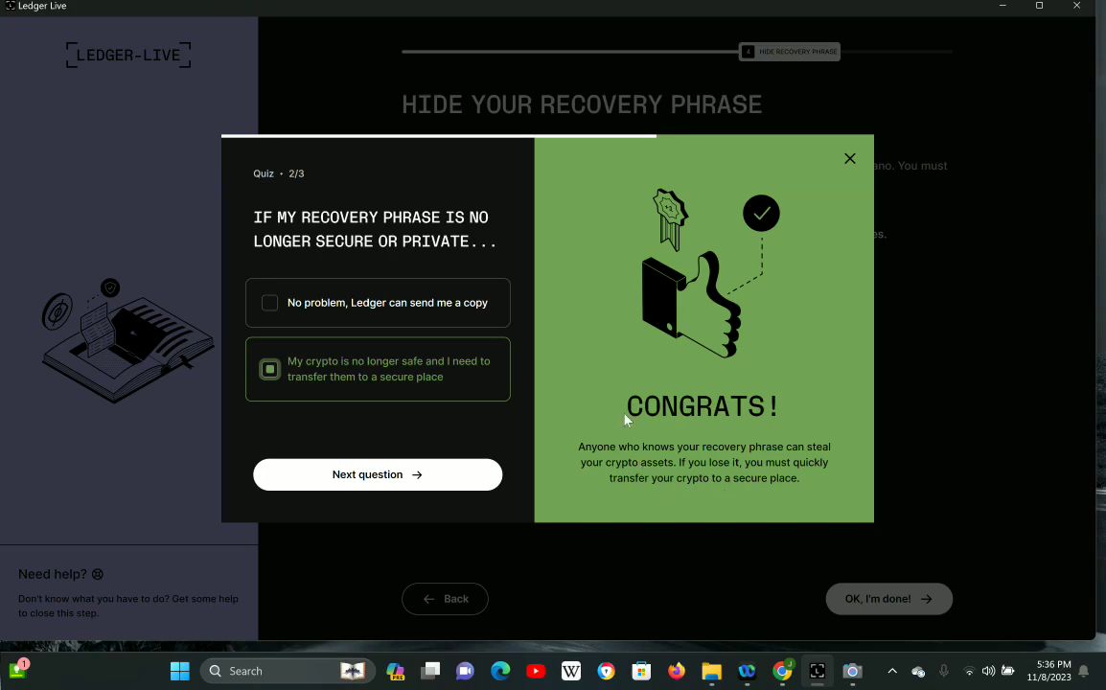
pyautogui.click(452, 484)
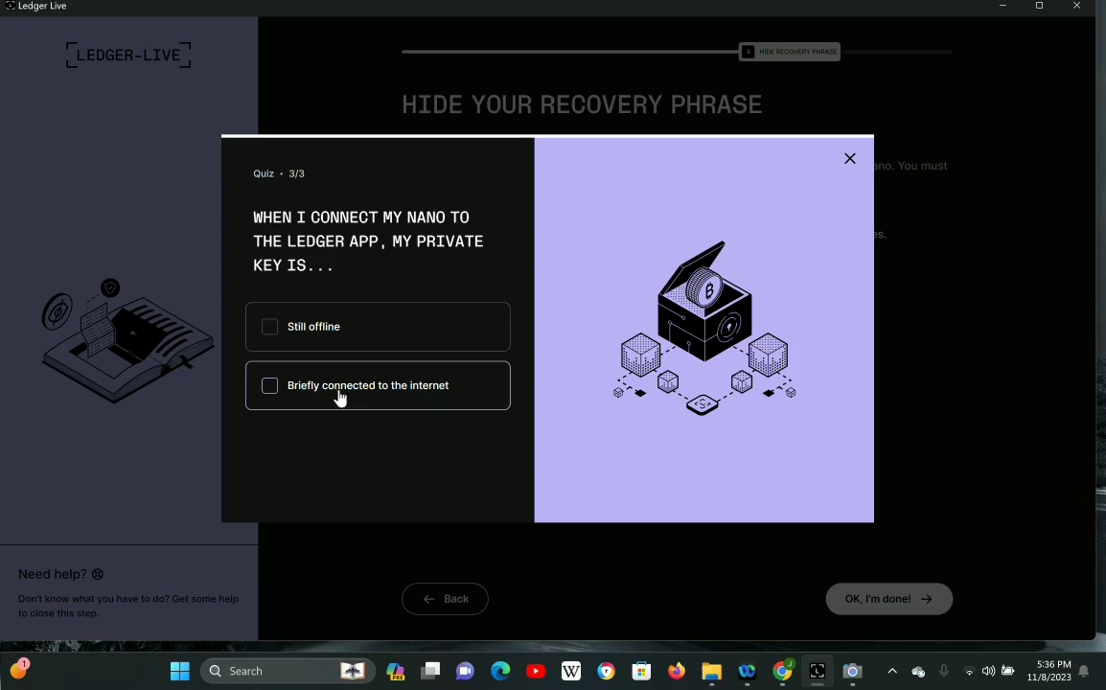
pyautogui.click(282, 330)
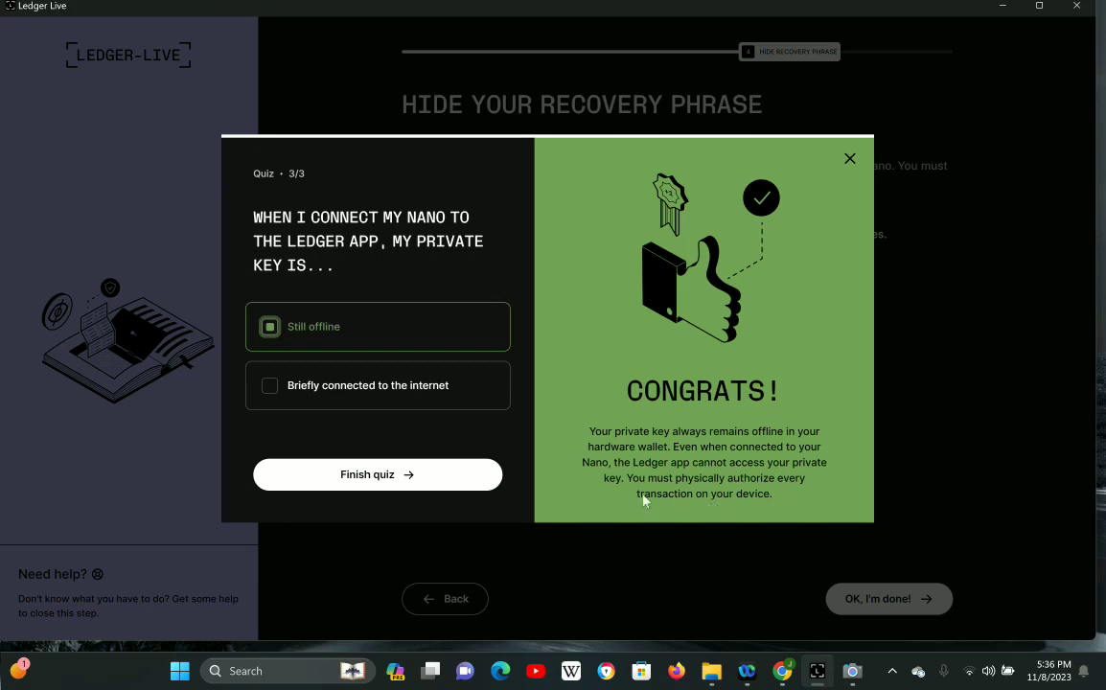
pyautogui.click(440, 482)
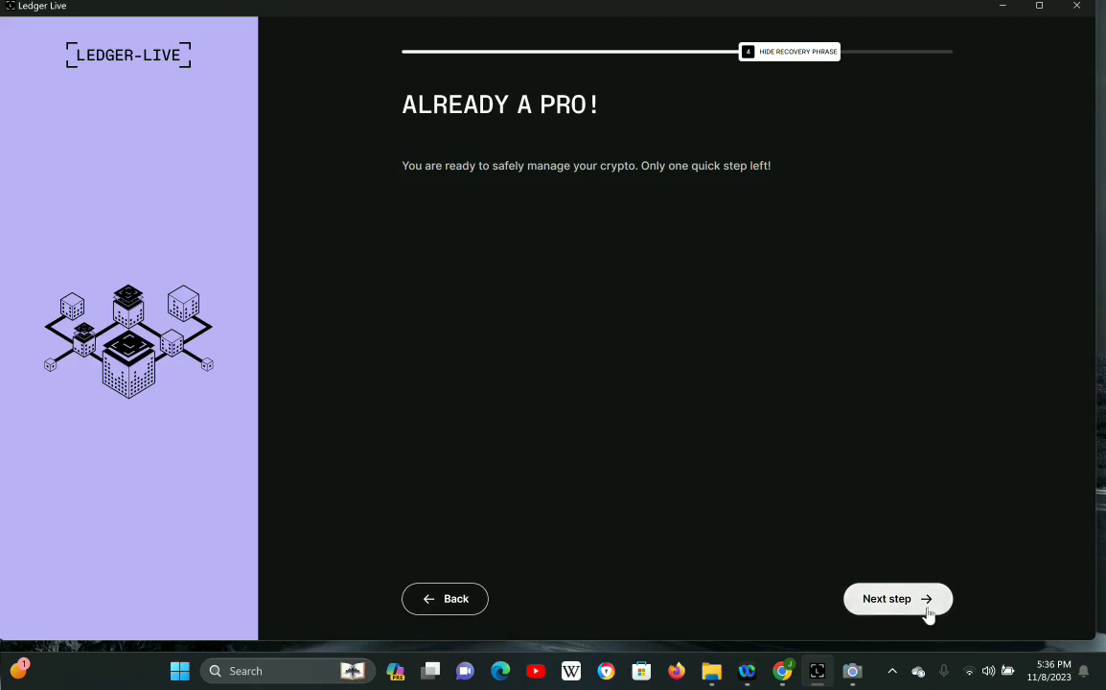
pyautogui.click(897, 599)
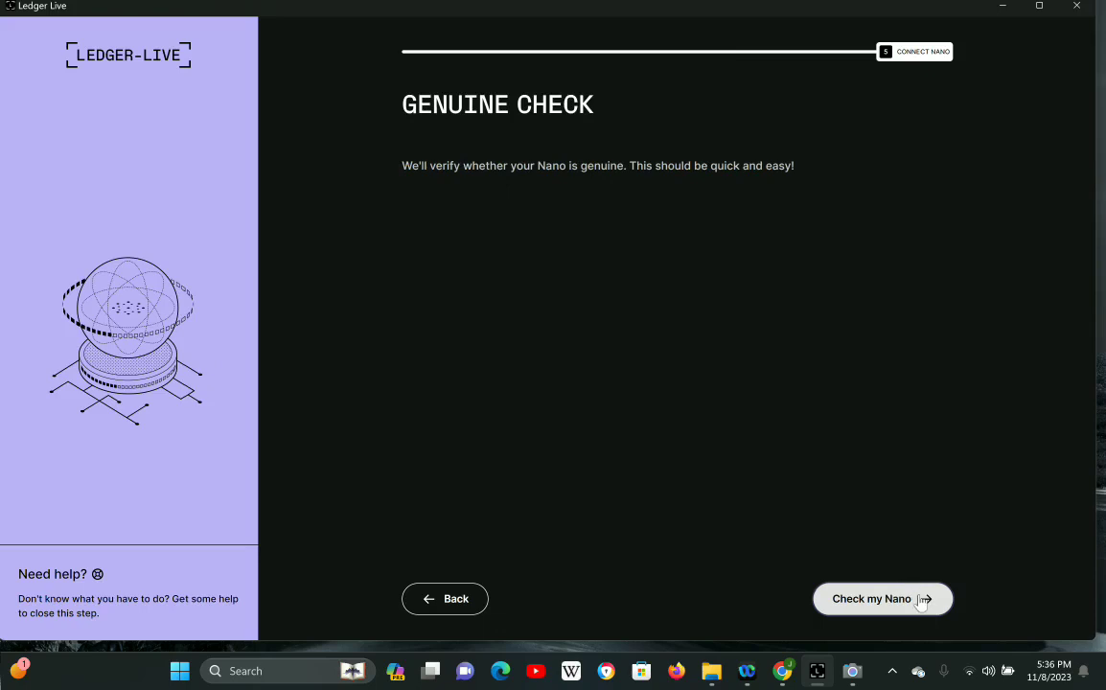
# - Run the genuine check on the Nano and continue to the portfolio once it completes
pyautogui.click(881, 599)
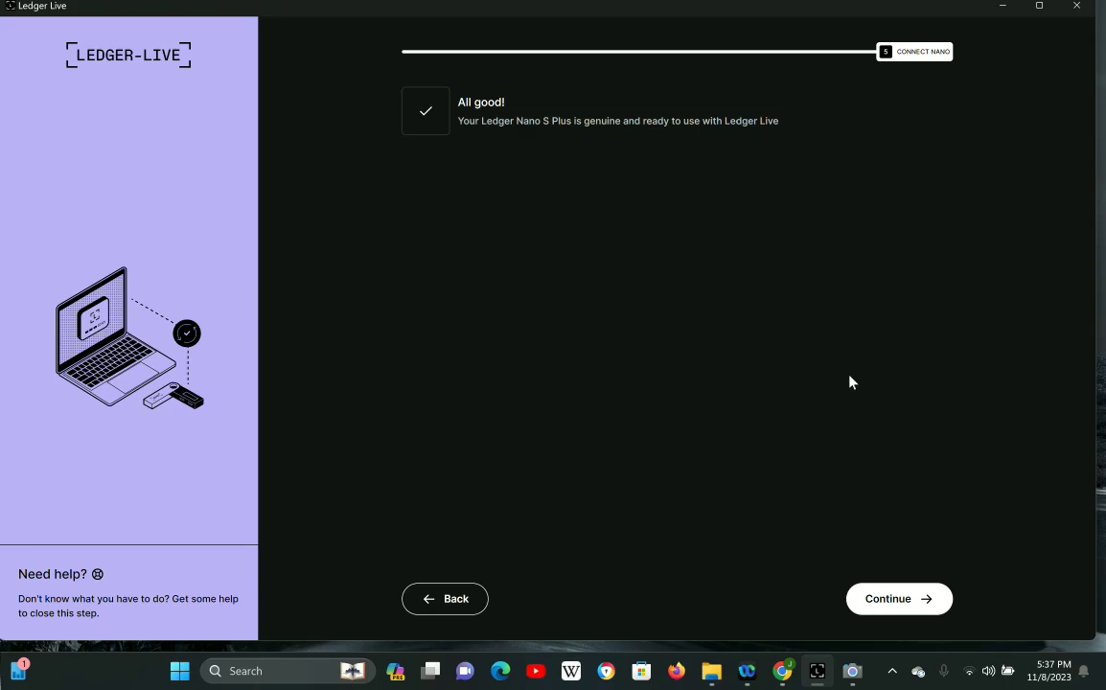
pyautogui.click(940, 604)
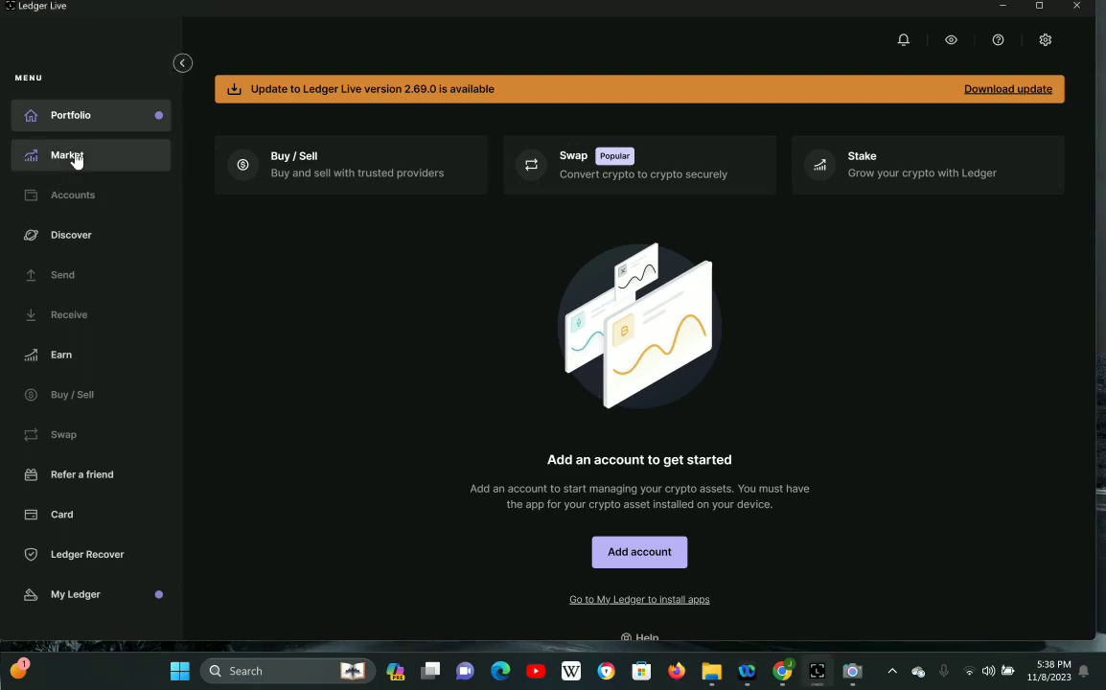
# - Examine Bitcoin's market page with the price chart set to 7d, including its price stats, market cap and supply
pyautogui.click(48, 144)
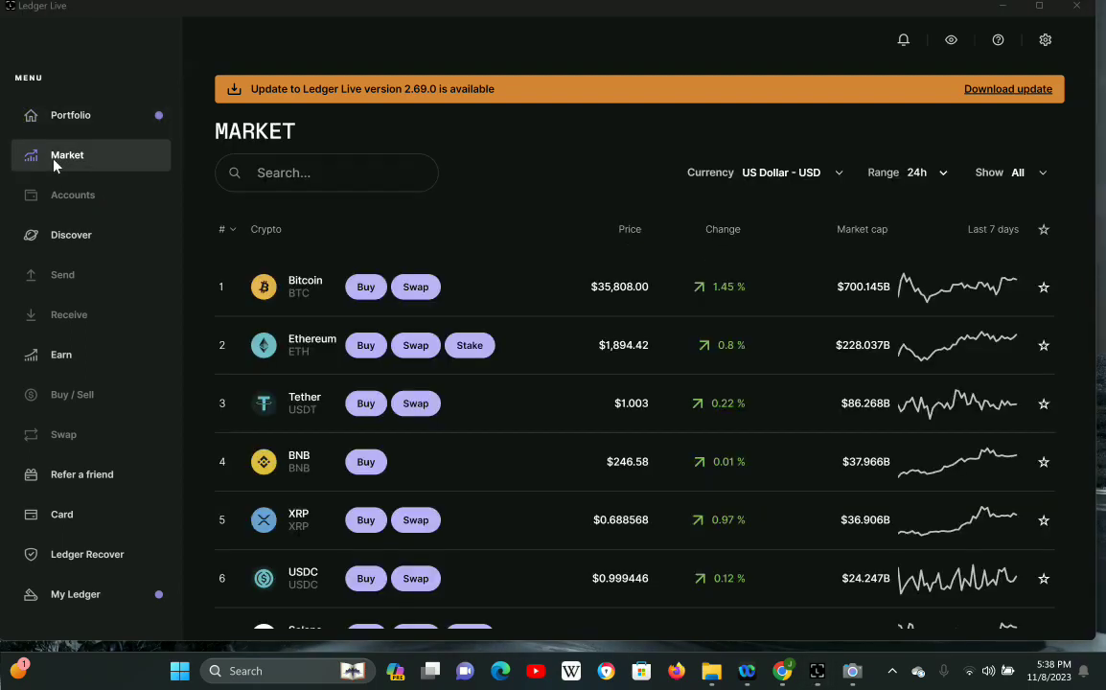
pyautogui.click(974, 304)
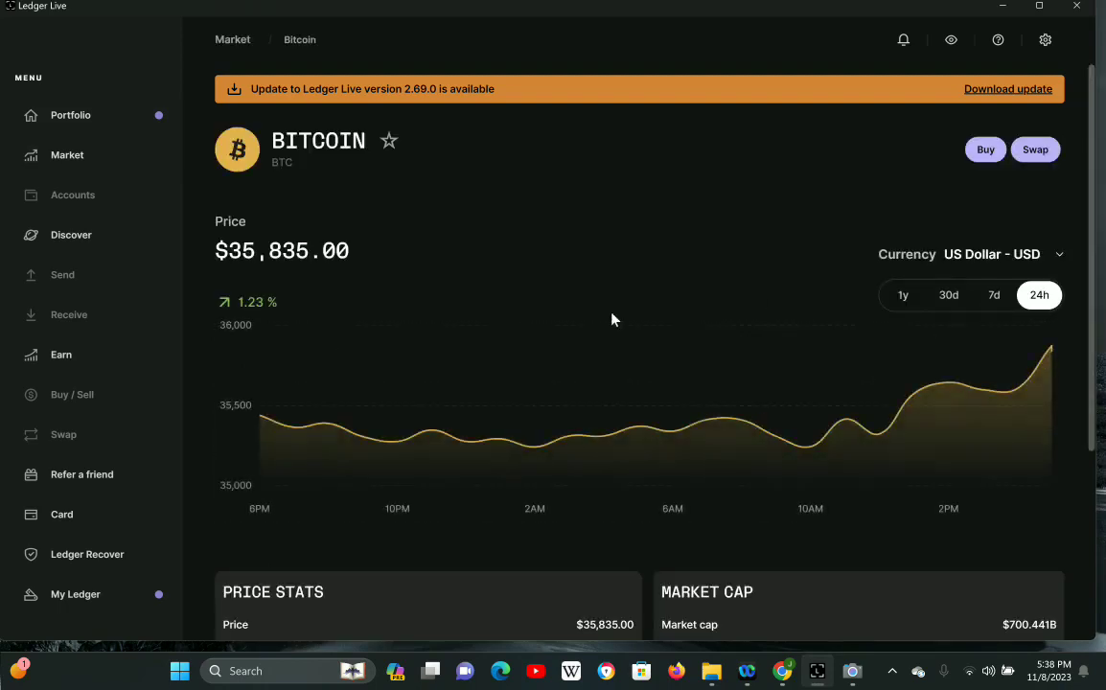
pyautogui.scroll(-1, 614, 319)
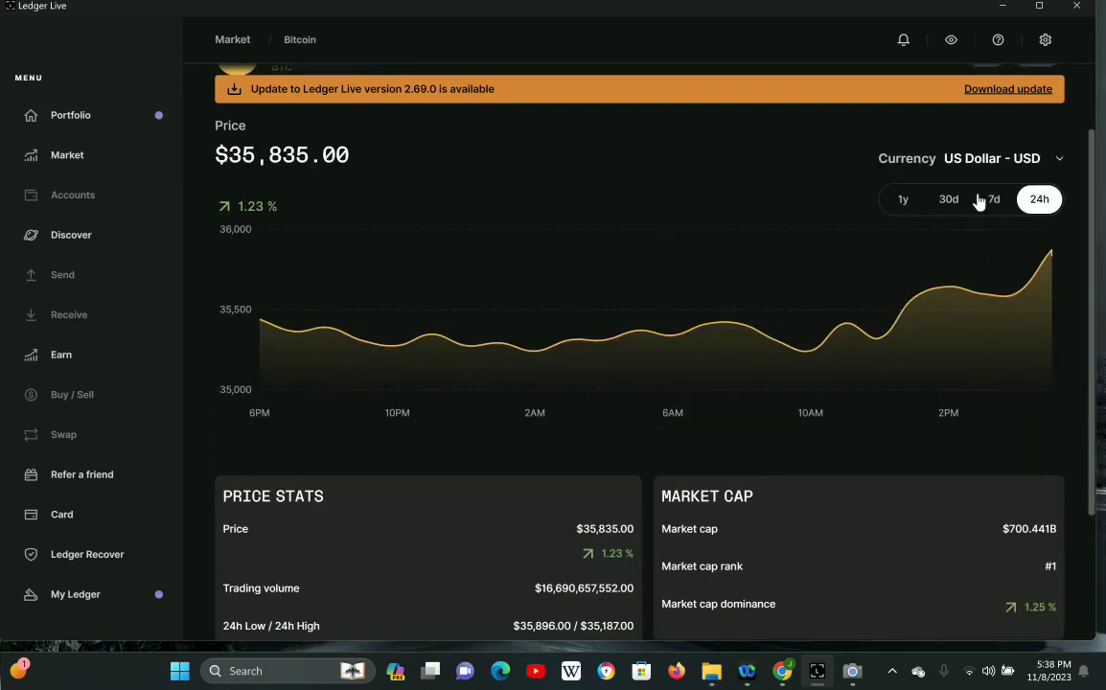
pyautogui.click(994, 203)
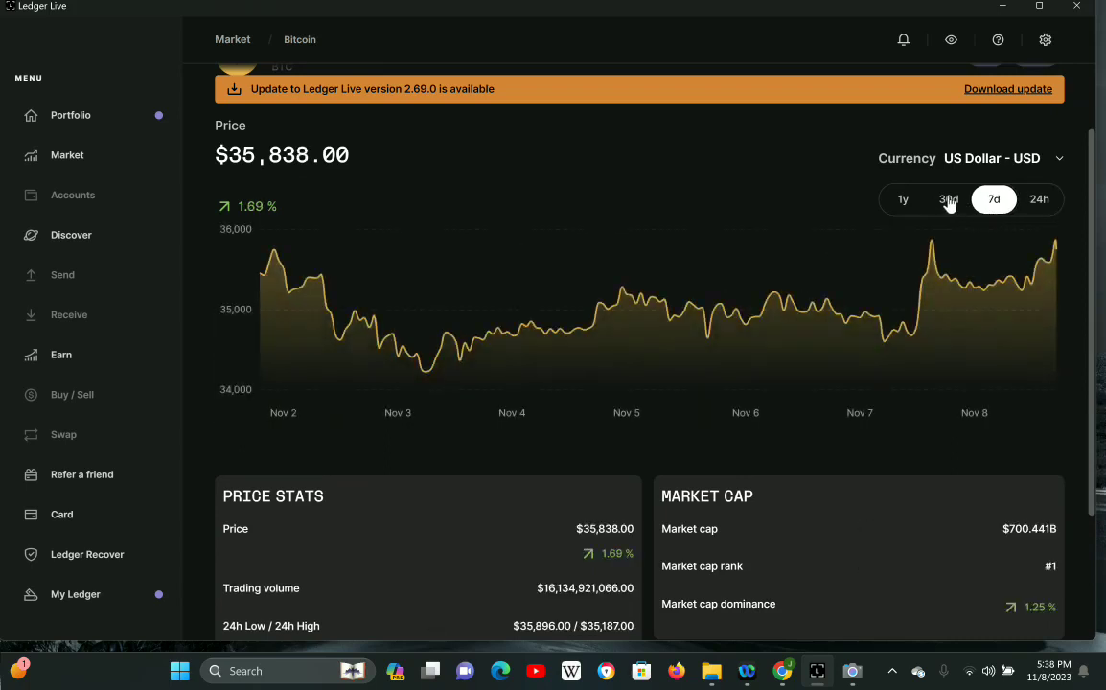
pyautogui.scroll(-1, 412, 319)
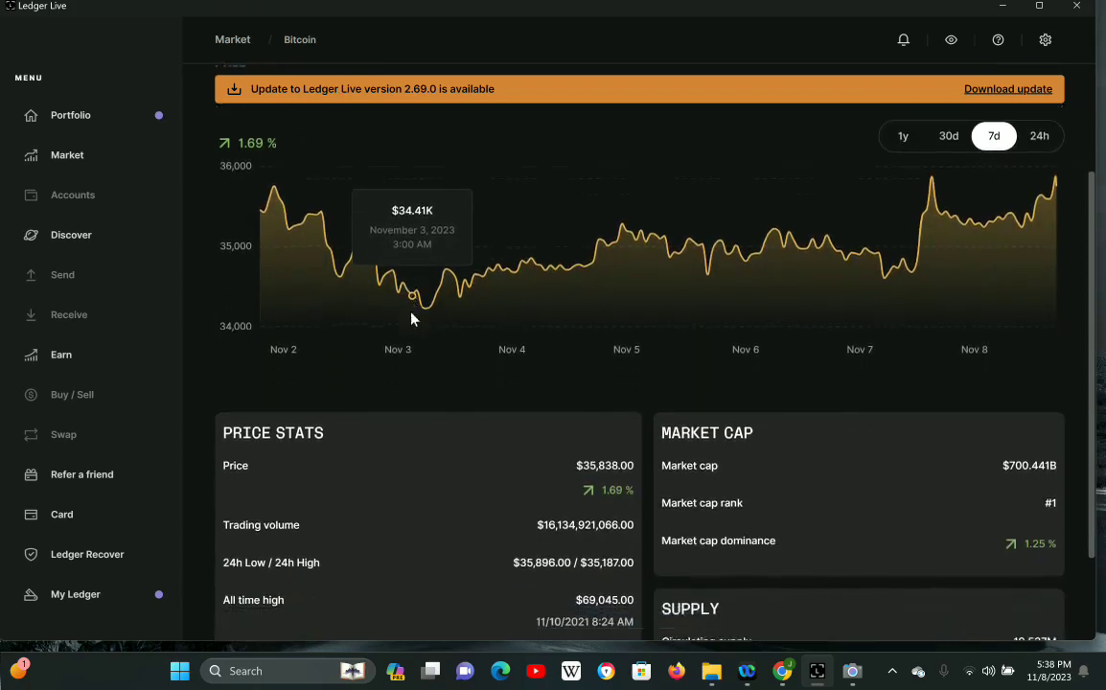
pyautogui.scroll(-2, 412, 319)
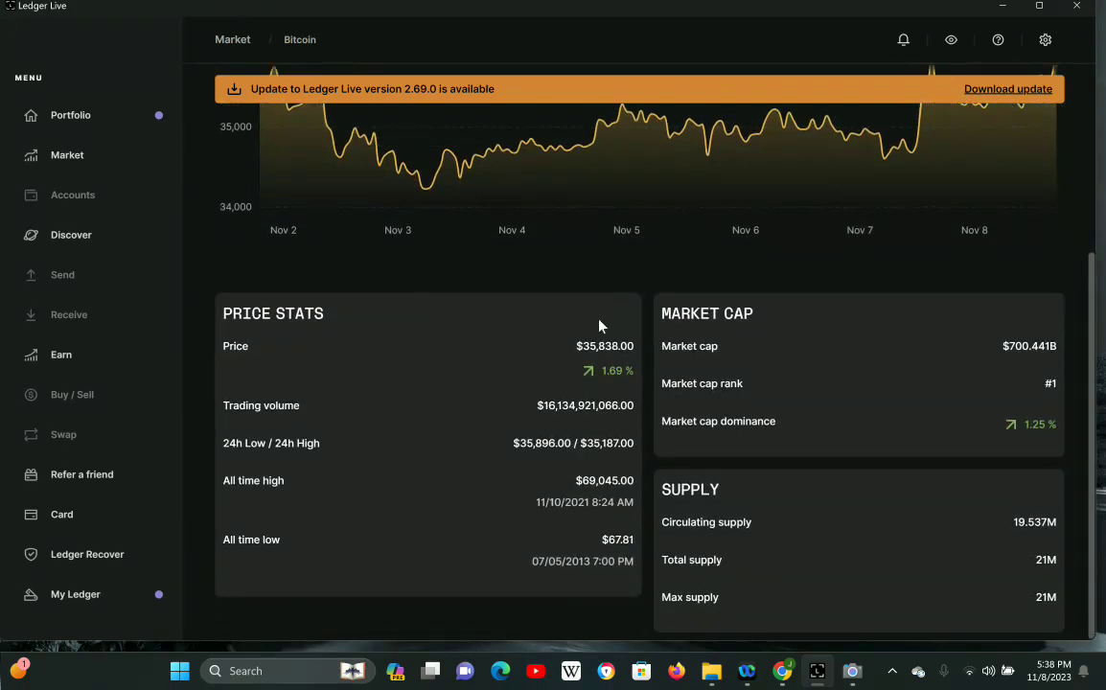
pyautogui.scroll(4, 601, 325)
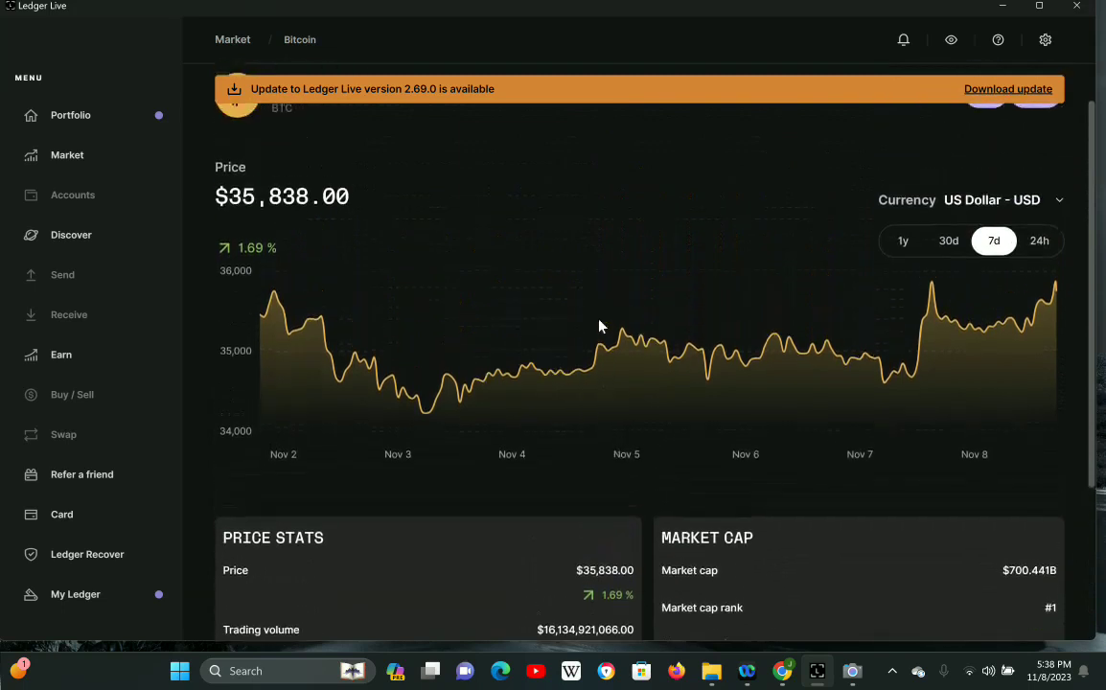
pyautogui.scroll(1, 599, 326)
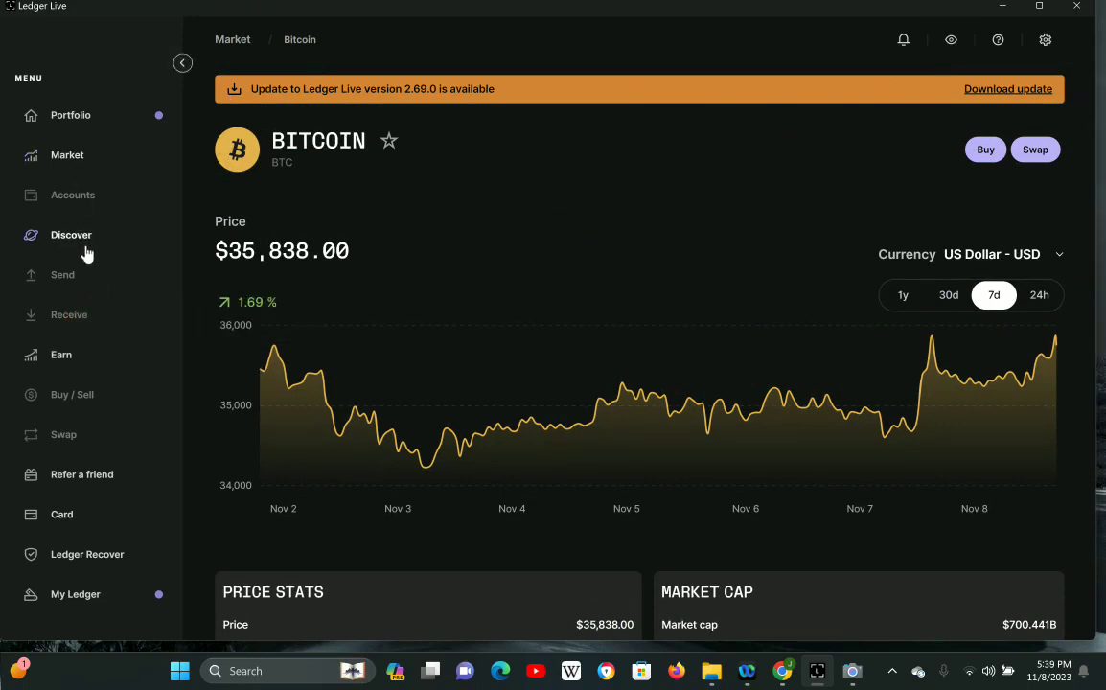
# - Collapse the side menu and review the widened Bitcoin chart and statistics
pyautogui.click(181, 64)
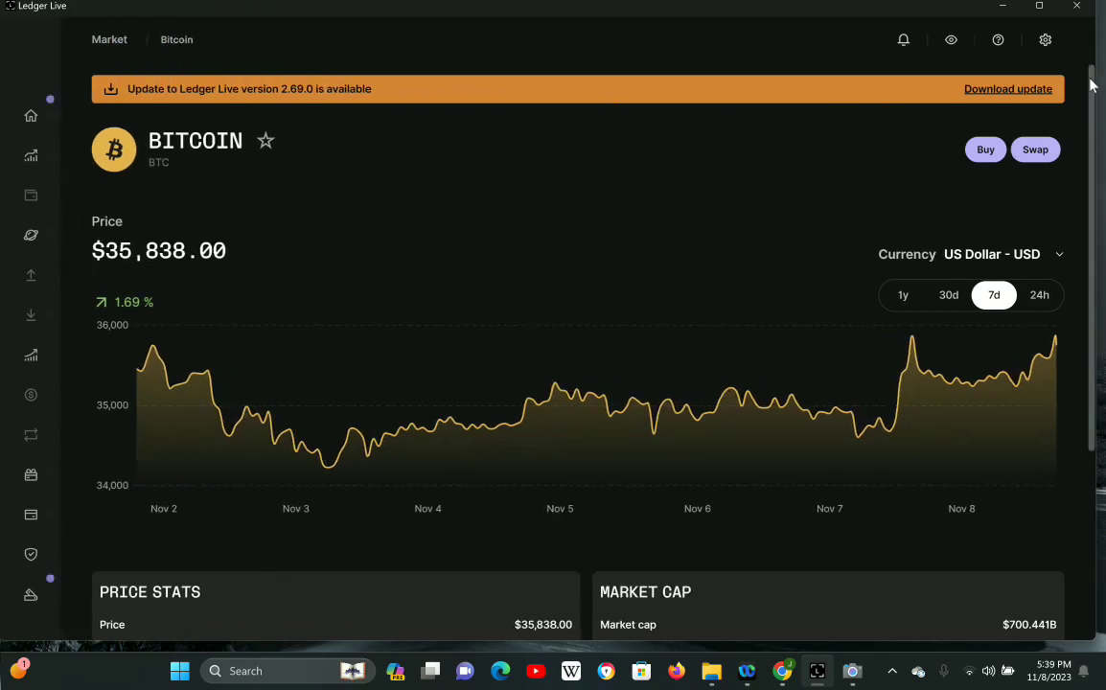
pyautogui.scroll(-1, 1102, 204)
pyautogui.scroll(-2, 1102, 204)
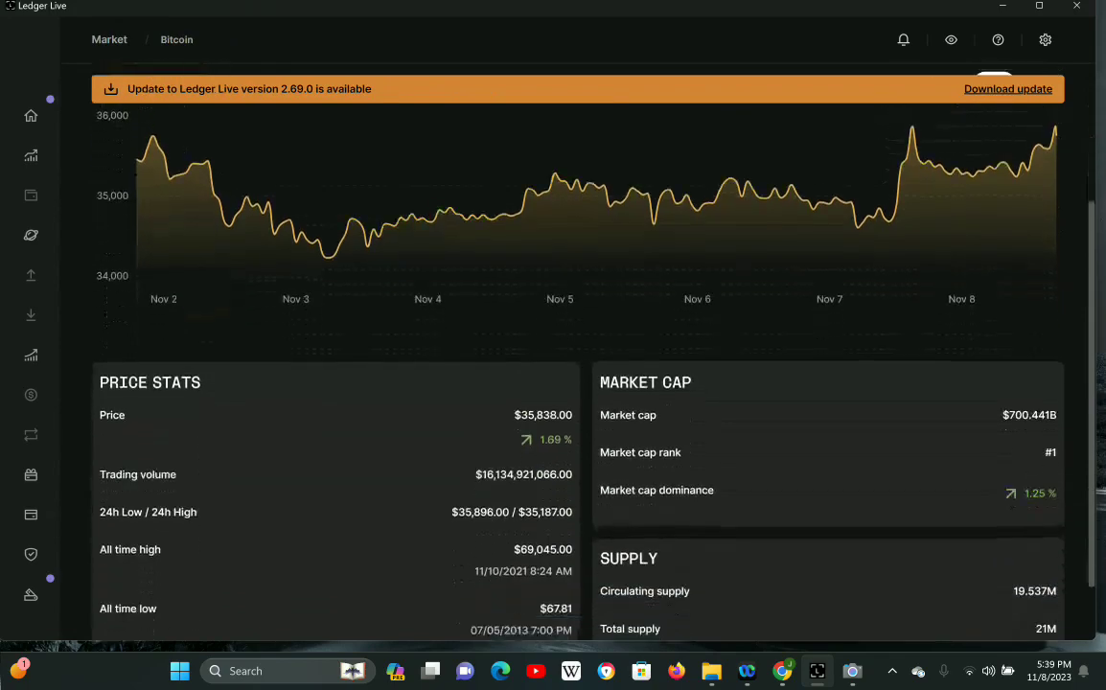
pyautogui.scroll(3, 1102, 63)
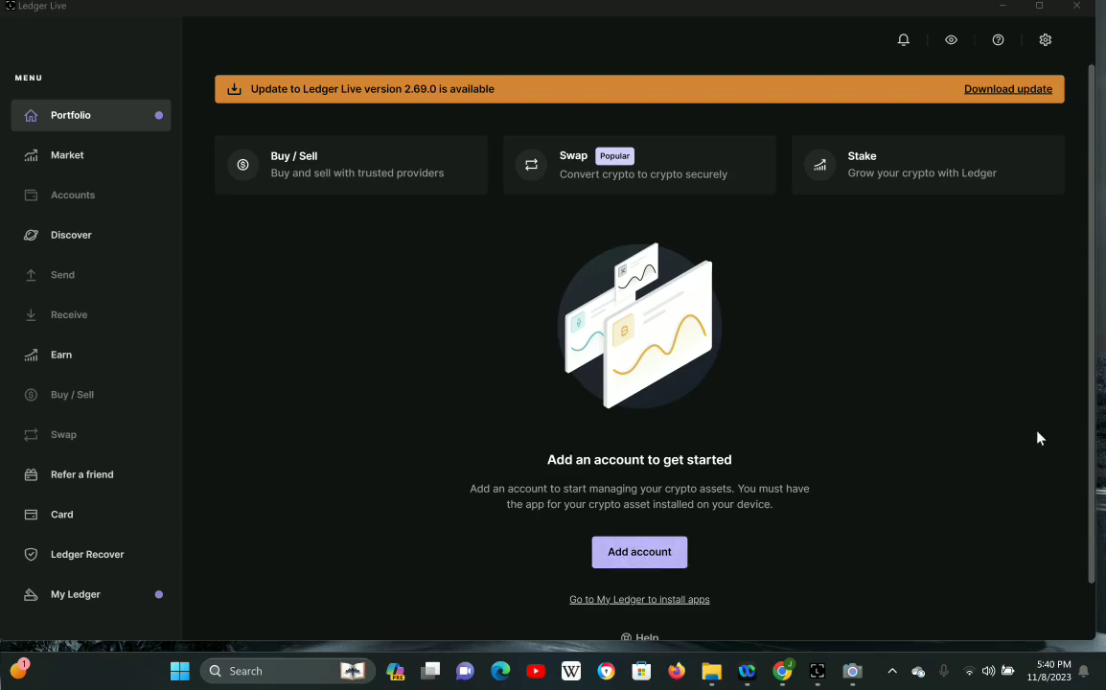
# - Start adding an account from the portfolio and choose Bitcoin (BTC) as the crypto asset
pyautogui.scroll(-1, 637, 488)
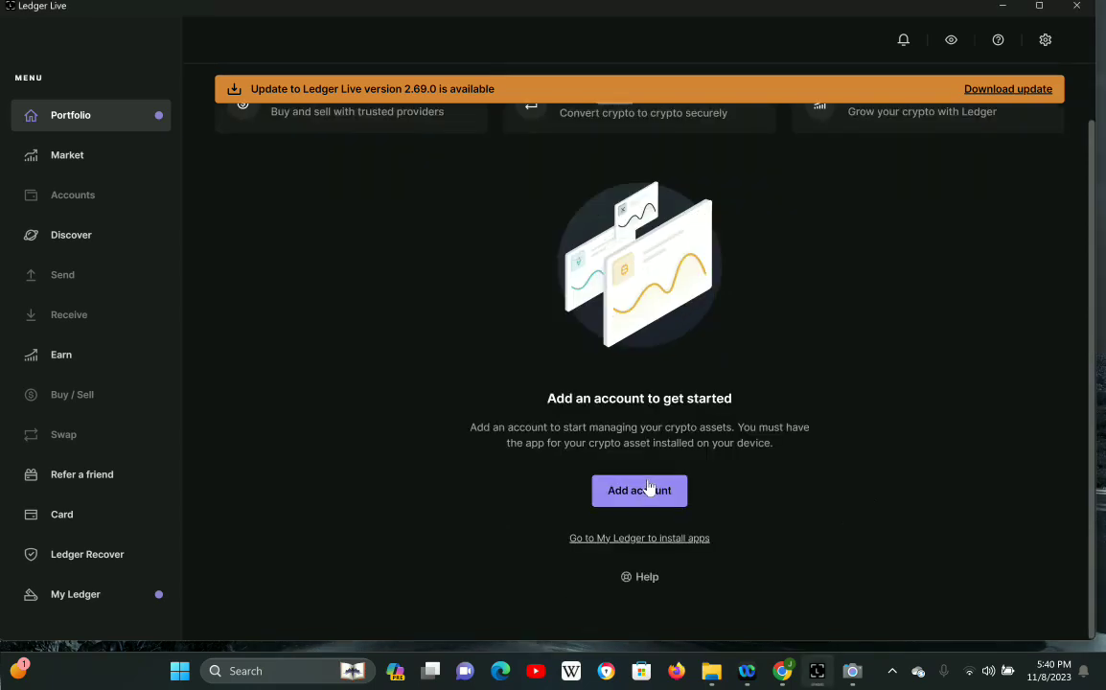
pyautogui.click(647, 487)
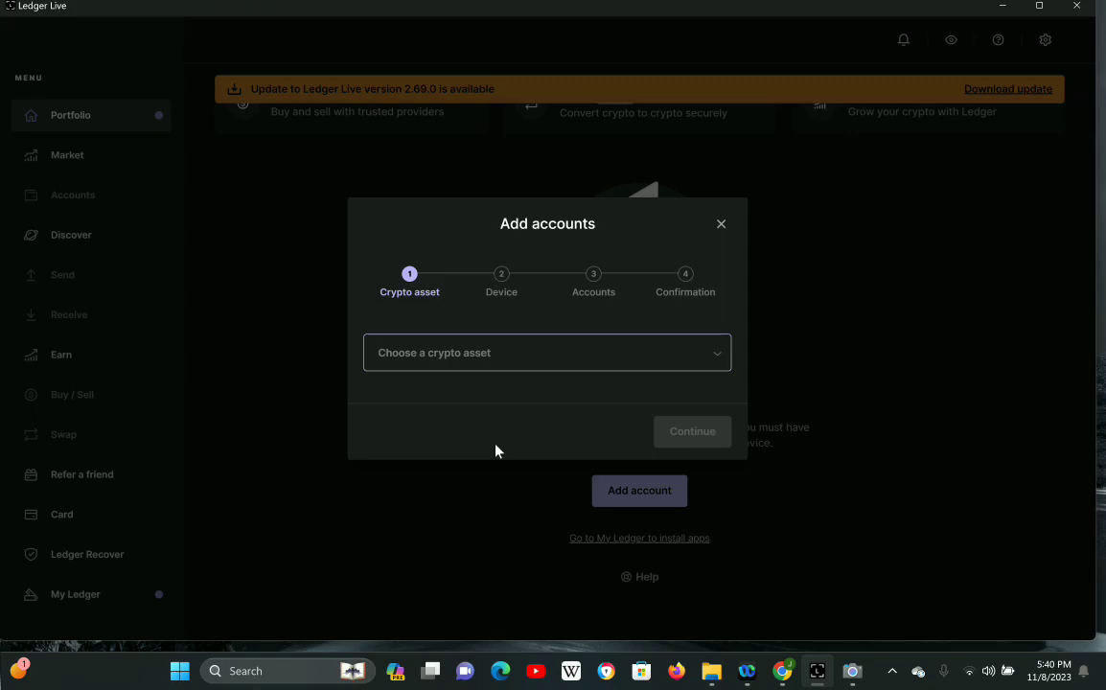
pyautogui.click(719, 369)
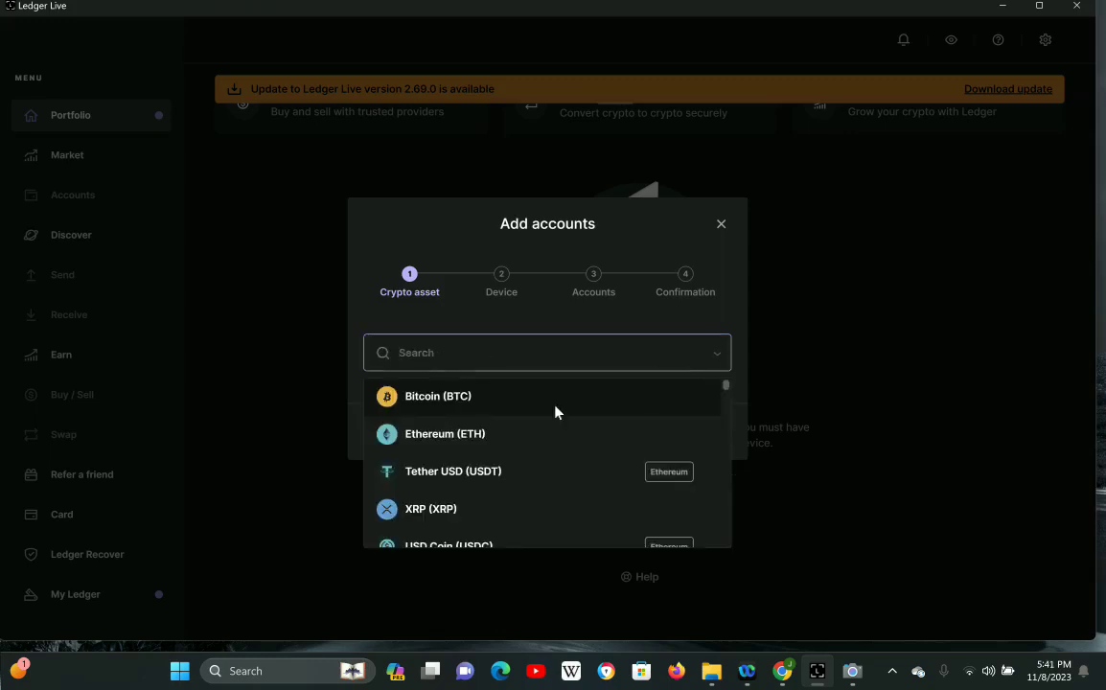
pyautogui.click(456, 398)
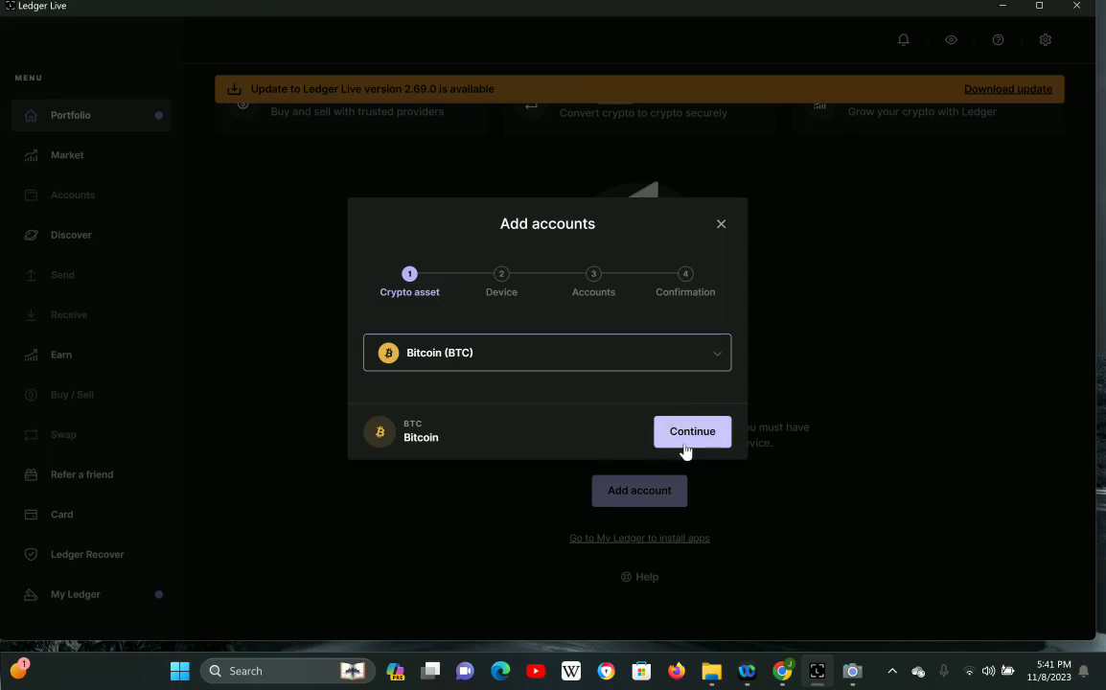
# - Browse the list of supported crypto assets and tokens available for adding an account
pyautogui.click(719, 365)
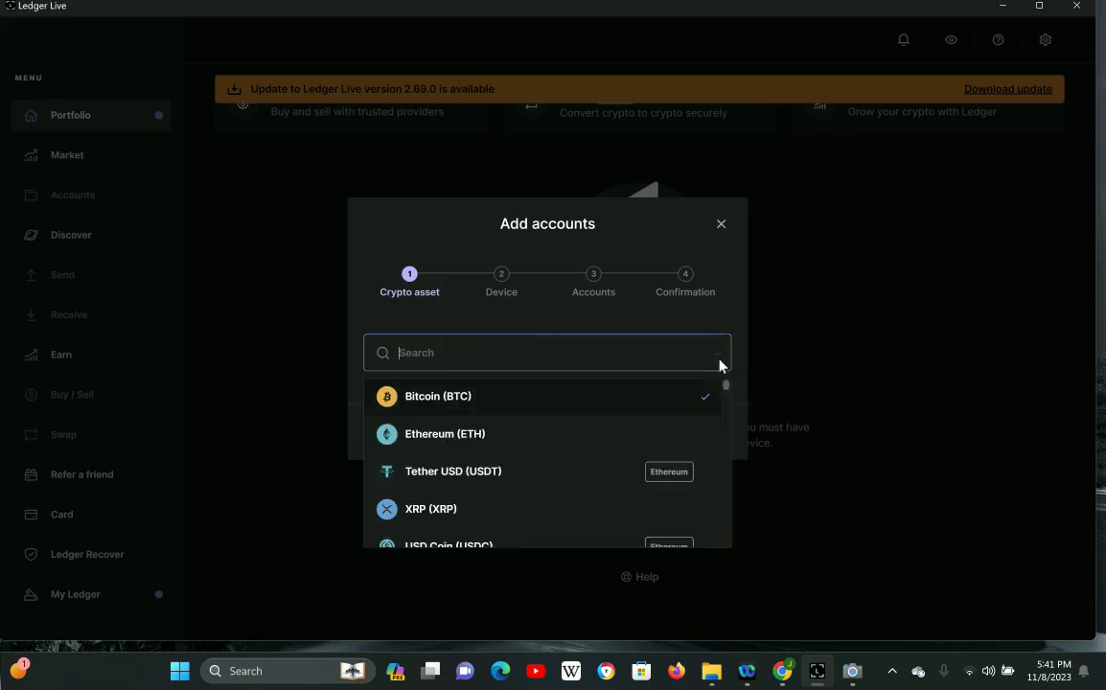
pyautogui.scroll(-1, 486, 439)
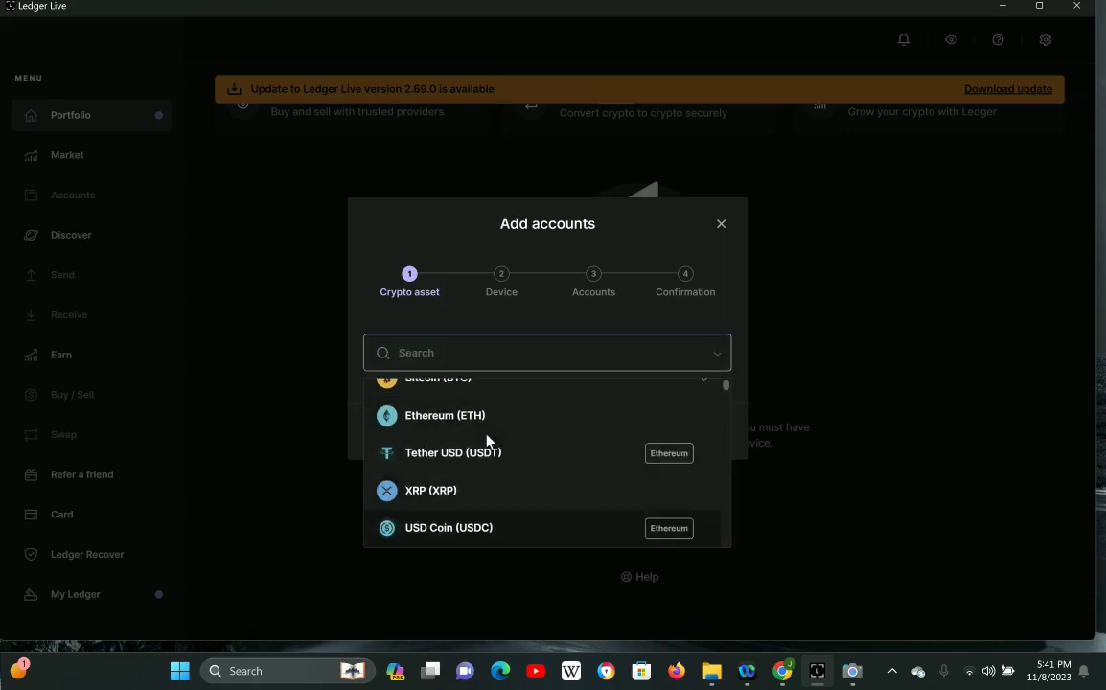
pyautogui.scroll(-4, 487, 439)
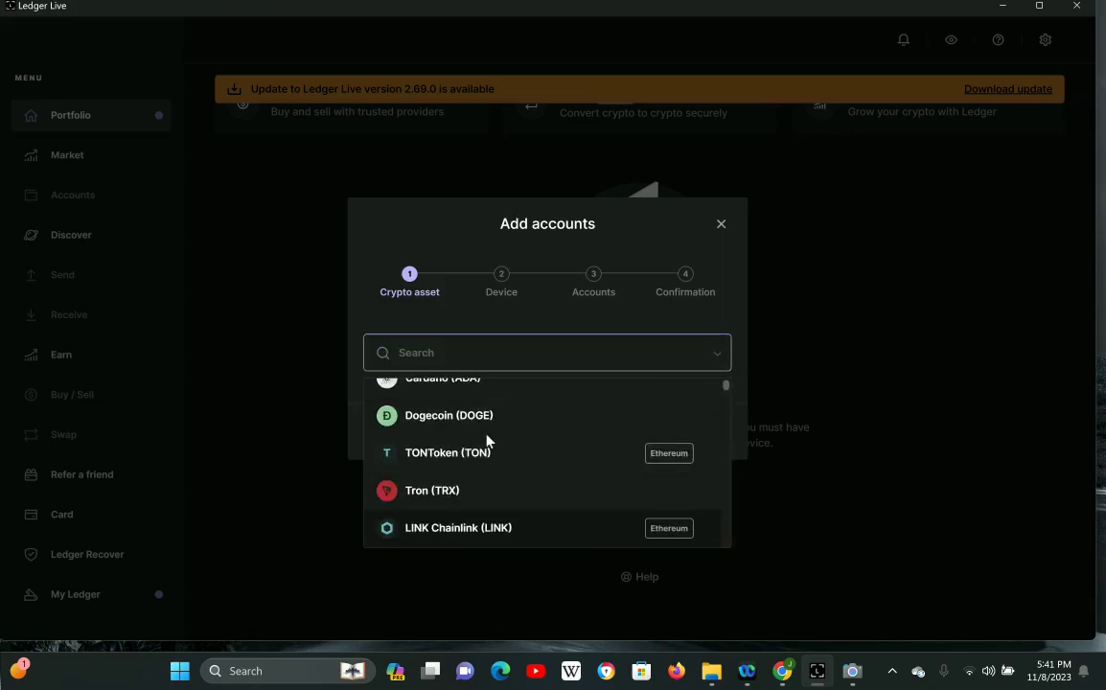
pyautogui.scroll(1, 487, 439)
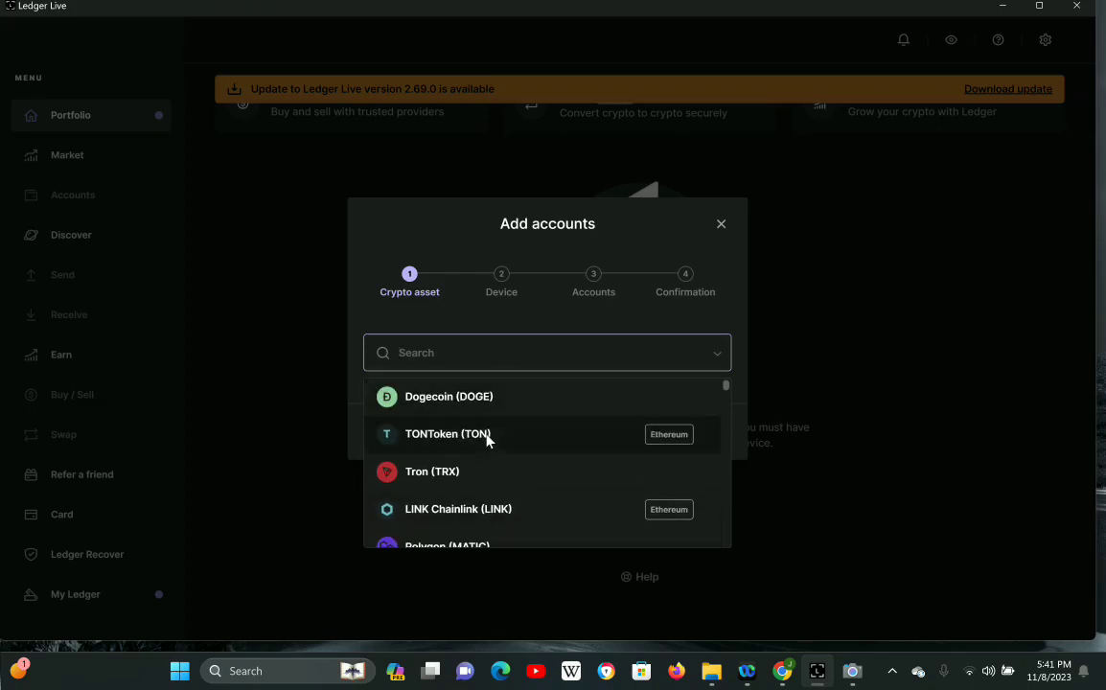
pyautogui.scroll(-1, 487, 439)
pyautogui.scroll(-4, 486, 439)
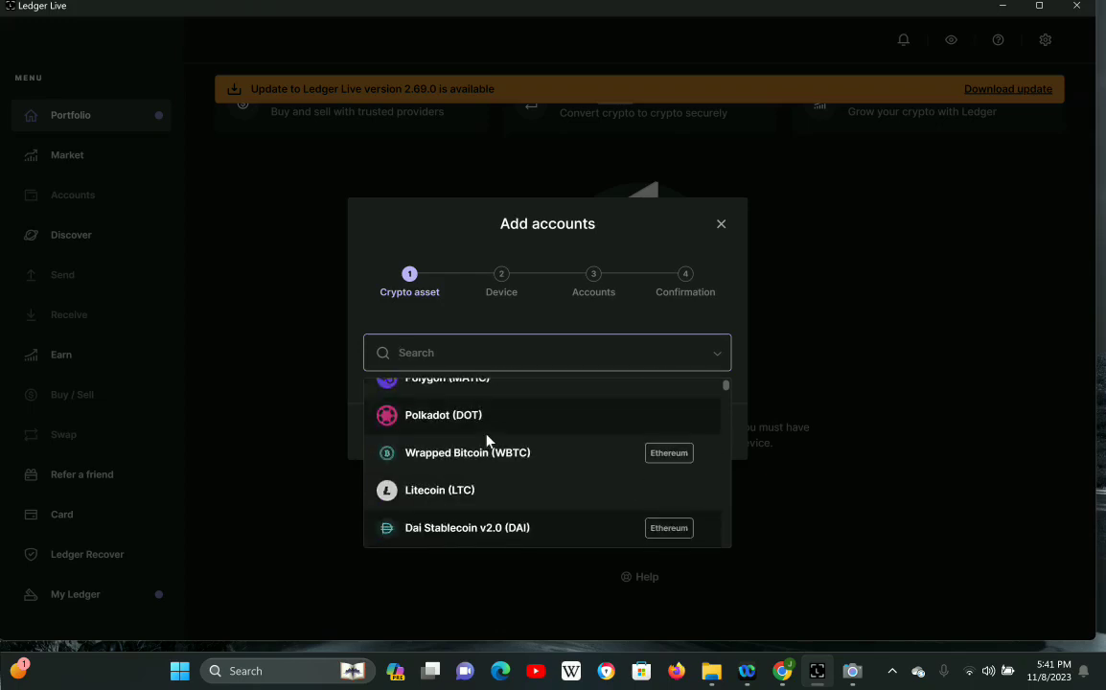
pyautogui.scroll(-3, 486, 438)
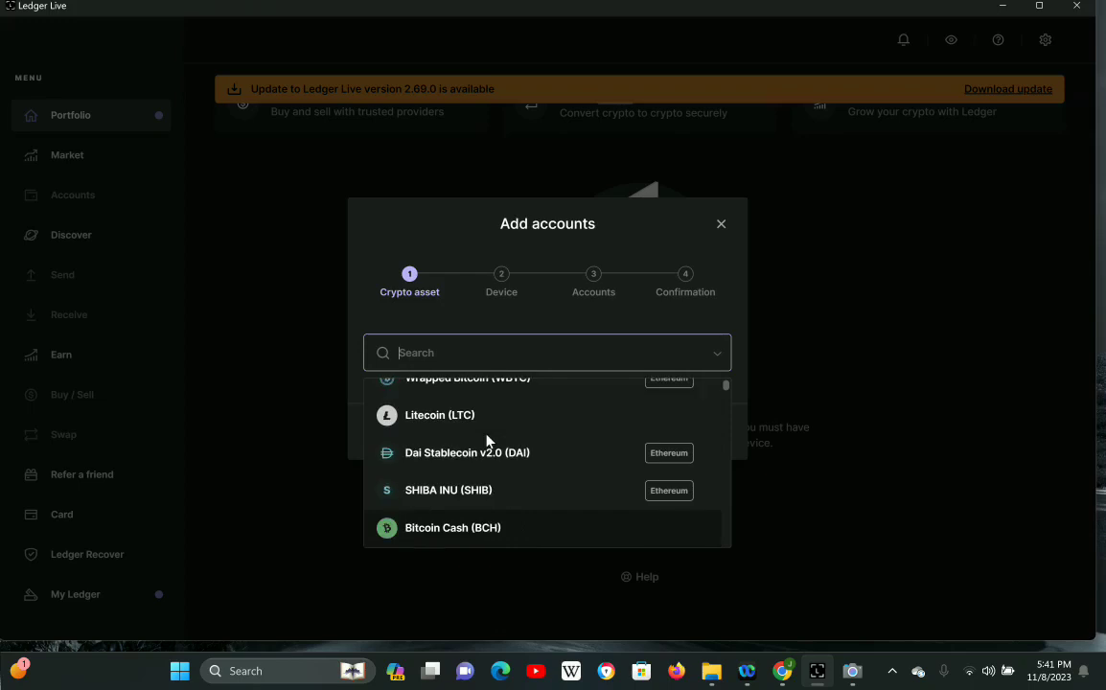
pyautogui.scroll(-3, 487, 439)
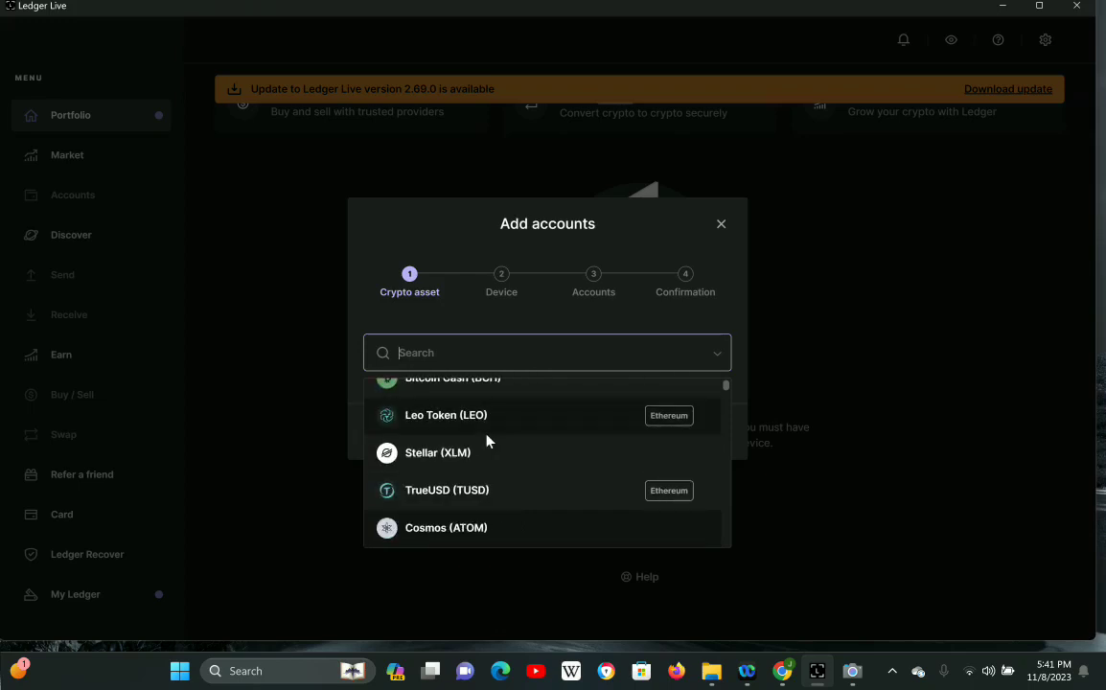
pyautogui.scroll(-1, 486, 439)
pyautogui.scroll(-1, 487, 439)
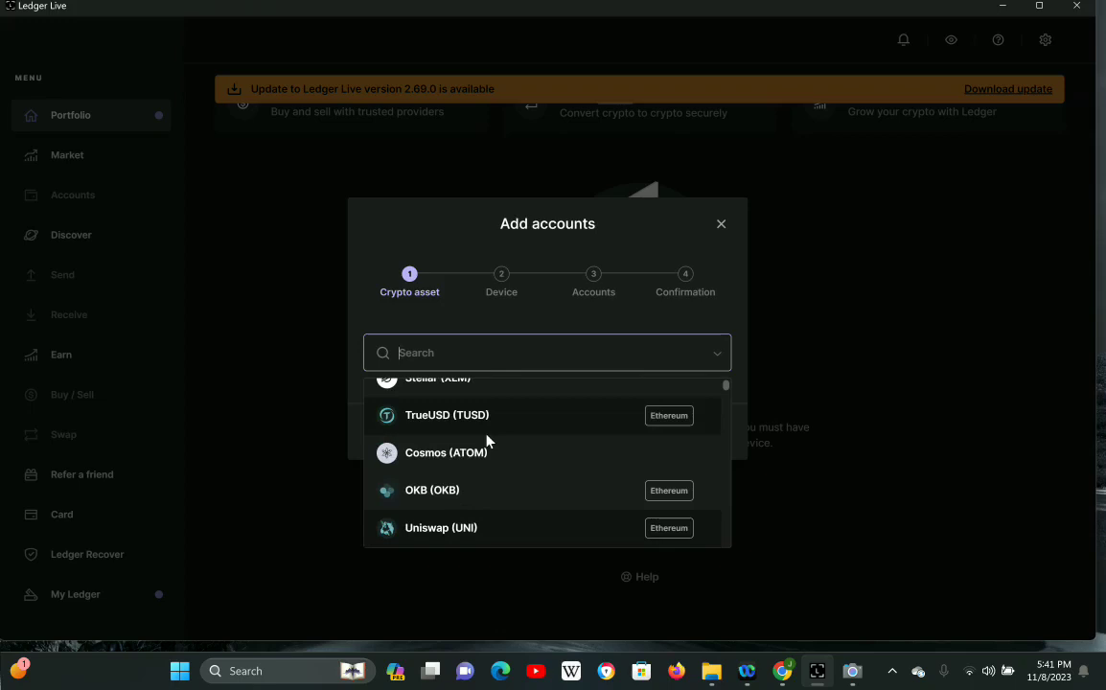
pyautogui.scroll(-1, 487, 439)
pyautogui.scroll(-1, 487, 438)
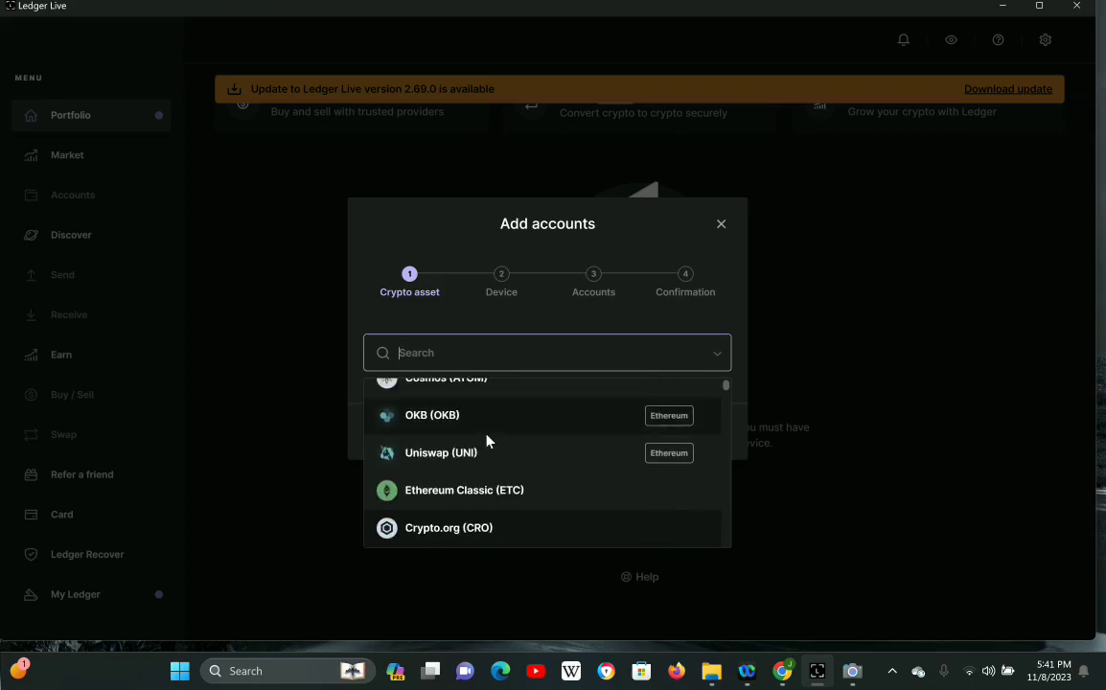
pyautogui.scroll(-1, 487, 440)
pyautogui.scroll(-3, 487, 440)
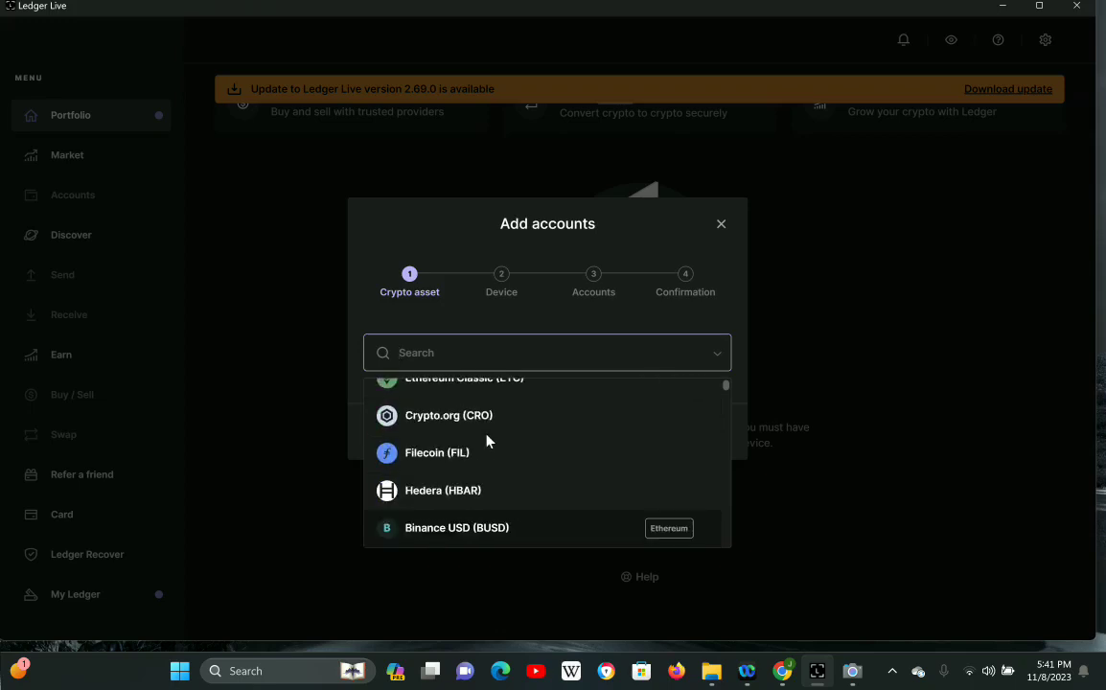
pyautogui.scroll(-2, 487, 440)
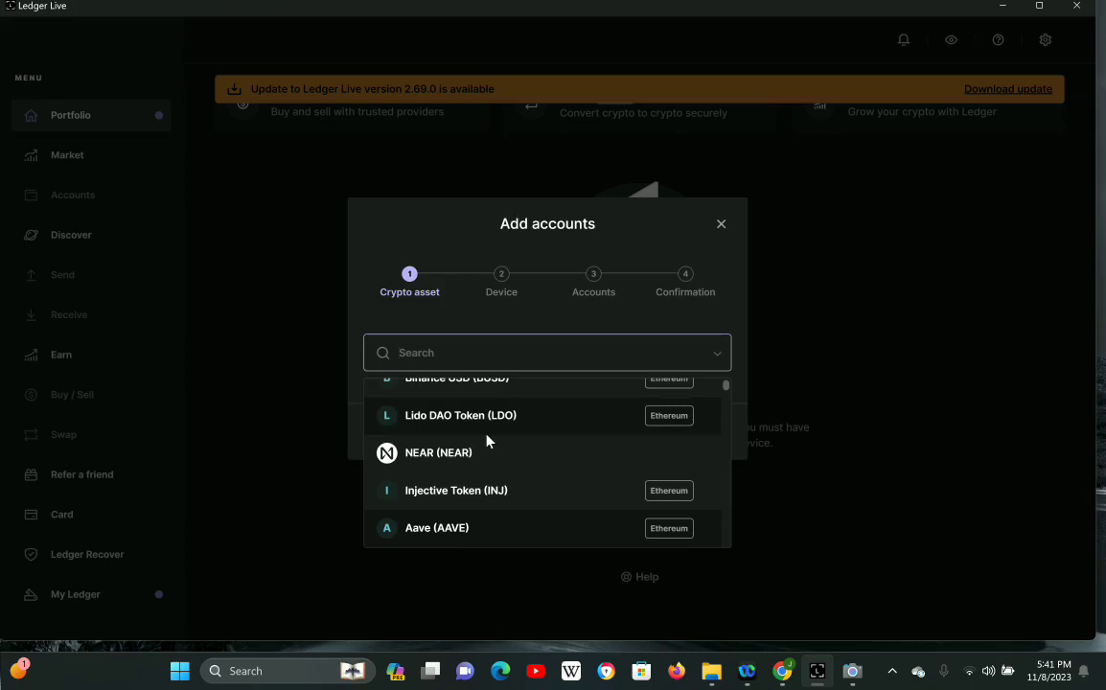
pyautogui.scroll(5, 633, 445)
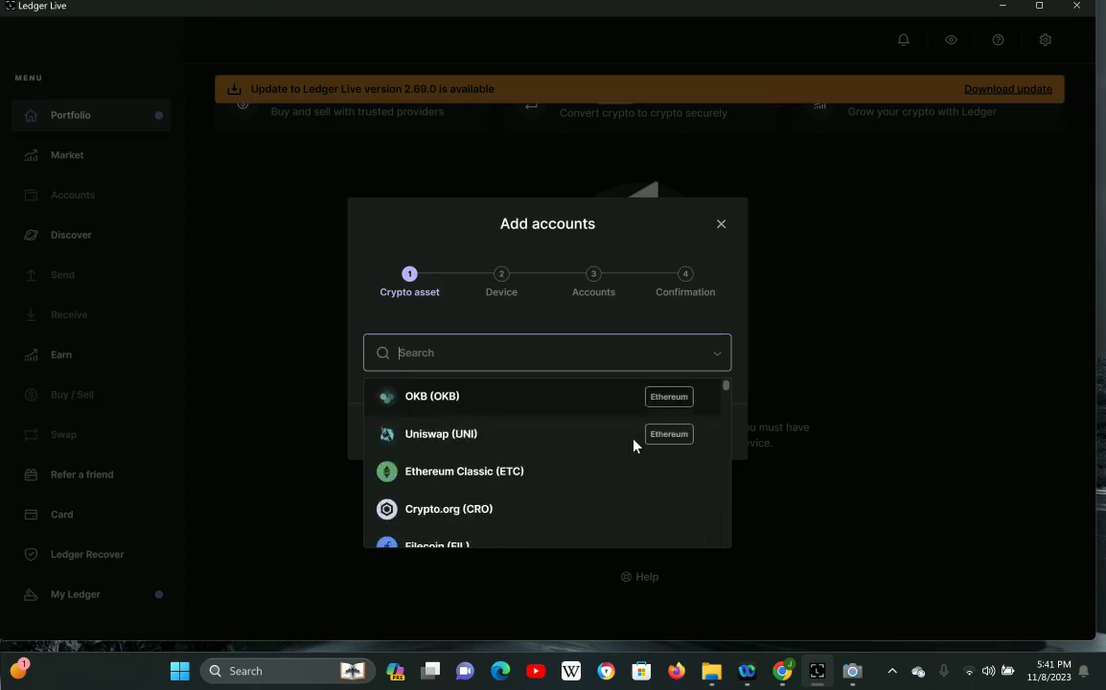
pyautogui.scroll(-20, 633, 445)
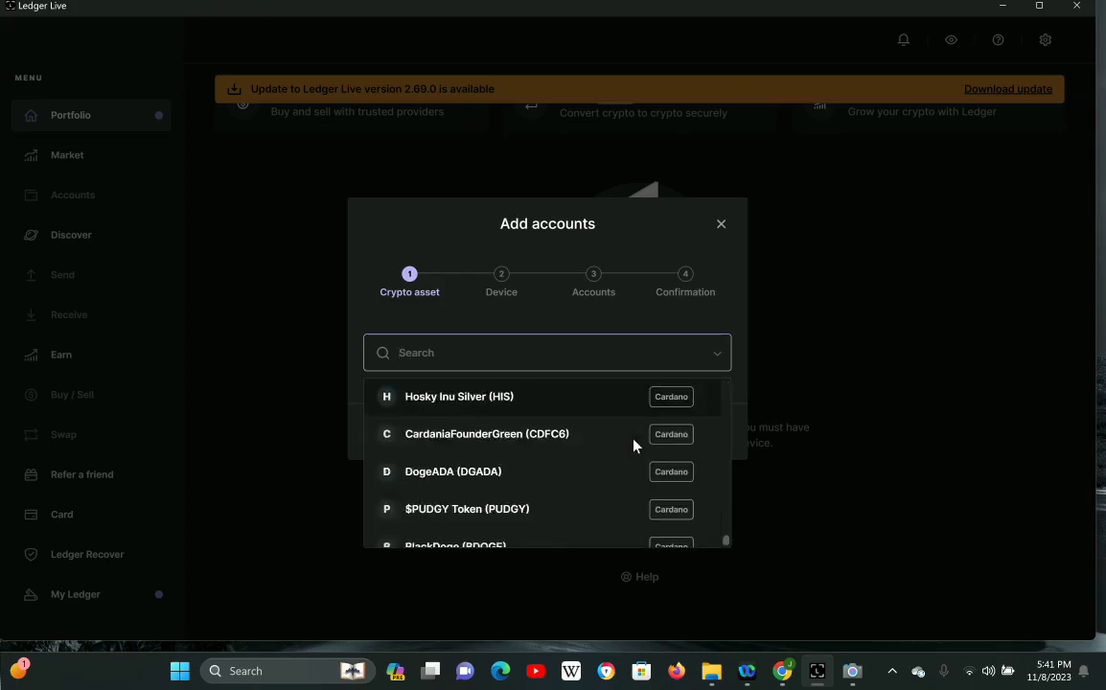
pyautogui.scroll(-5, 633, 445)
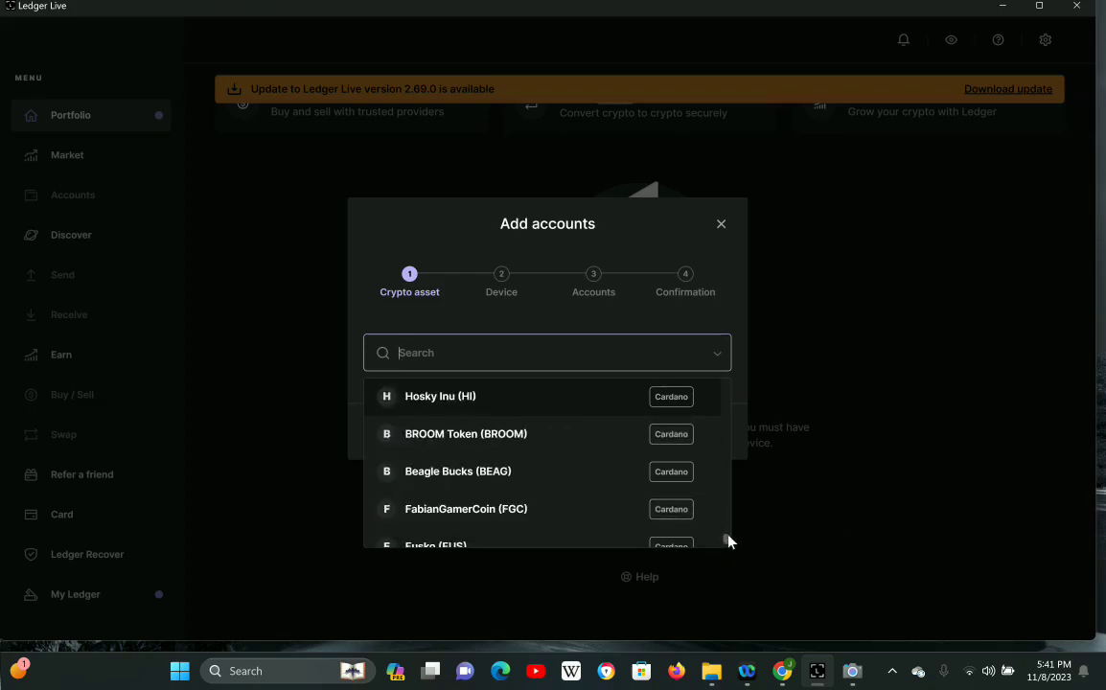
# - Choose Bitcoin (BTC) from the start of the asset list, continue through the device stage and add the Bitcoin 1 account
pyautogui.moveTo(726, 538); pyautogui.dragTo(721, 363)
pyautogui.click(460, 389)
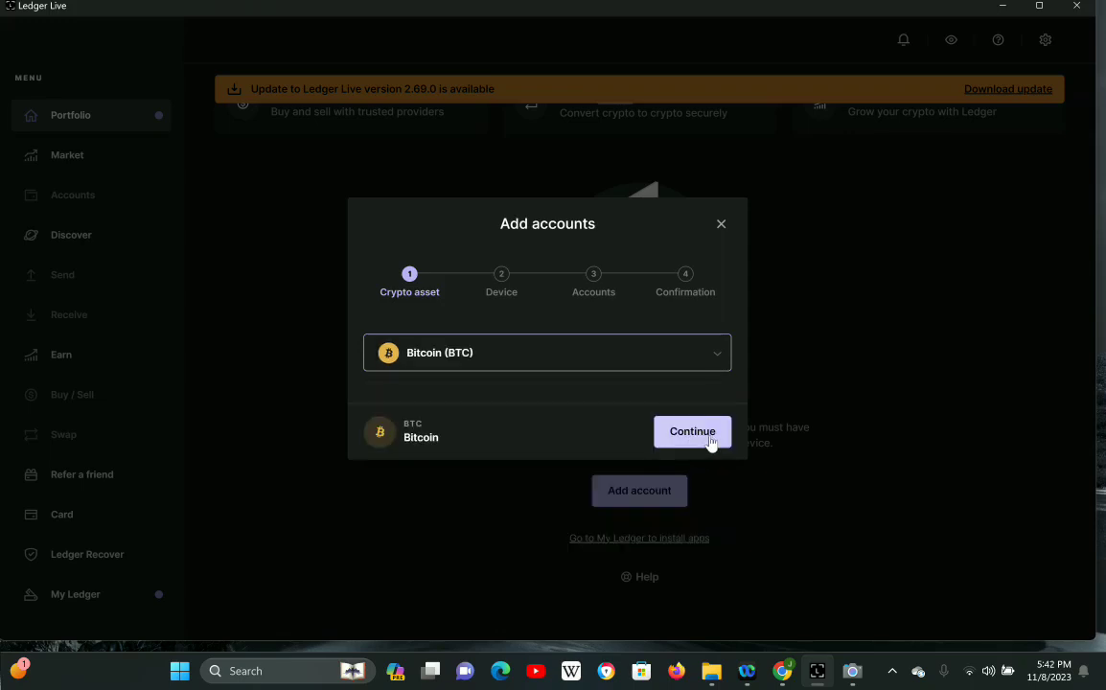
pyautogui.click(709, 437)
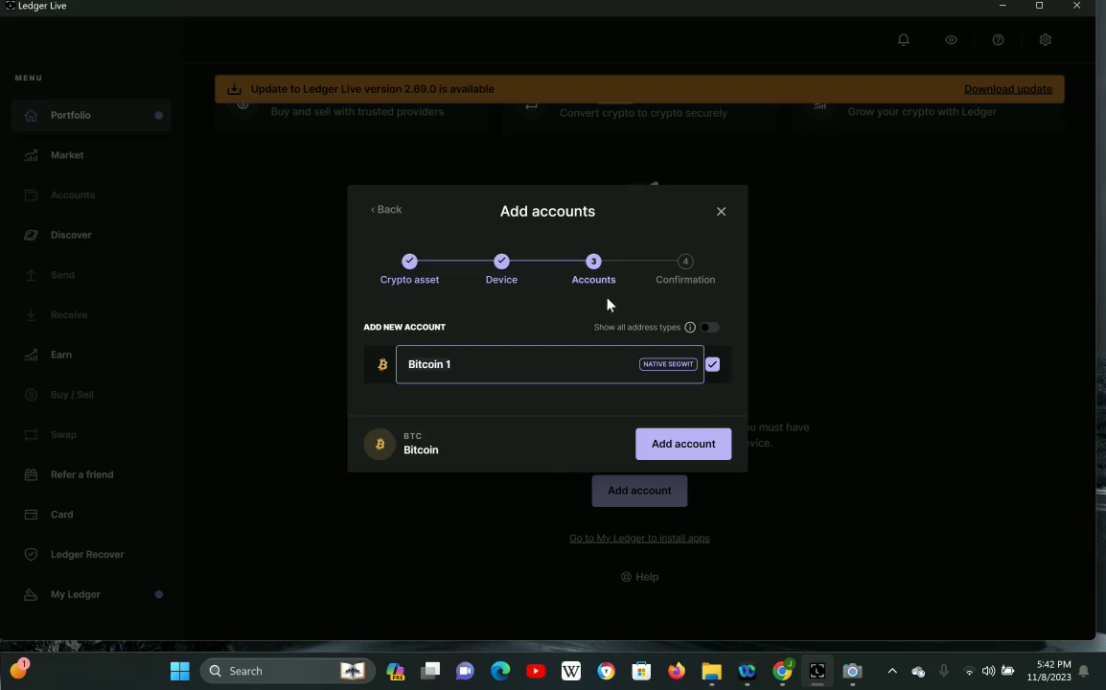
pyautogui.click(657, 450)
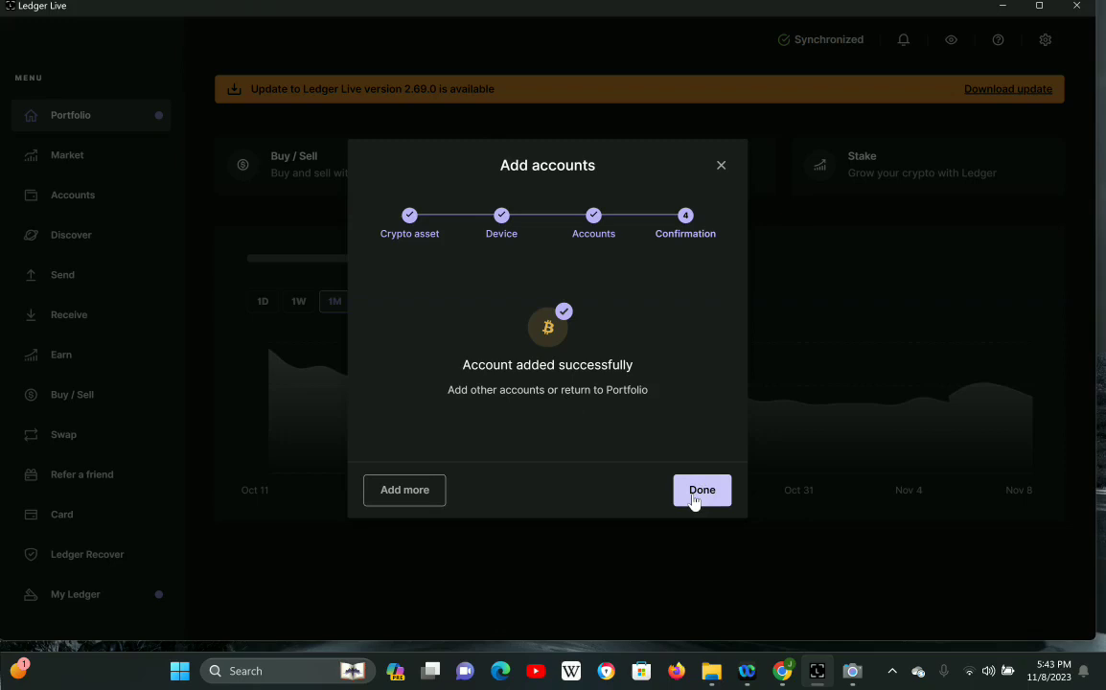
# - Try to add another account with Ethereum (ETH) as the crypto asset, and open My Ledger from the firmware update notice
pyautogui.click(412, 496)
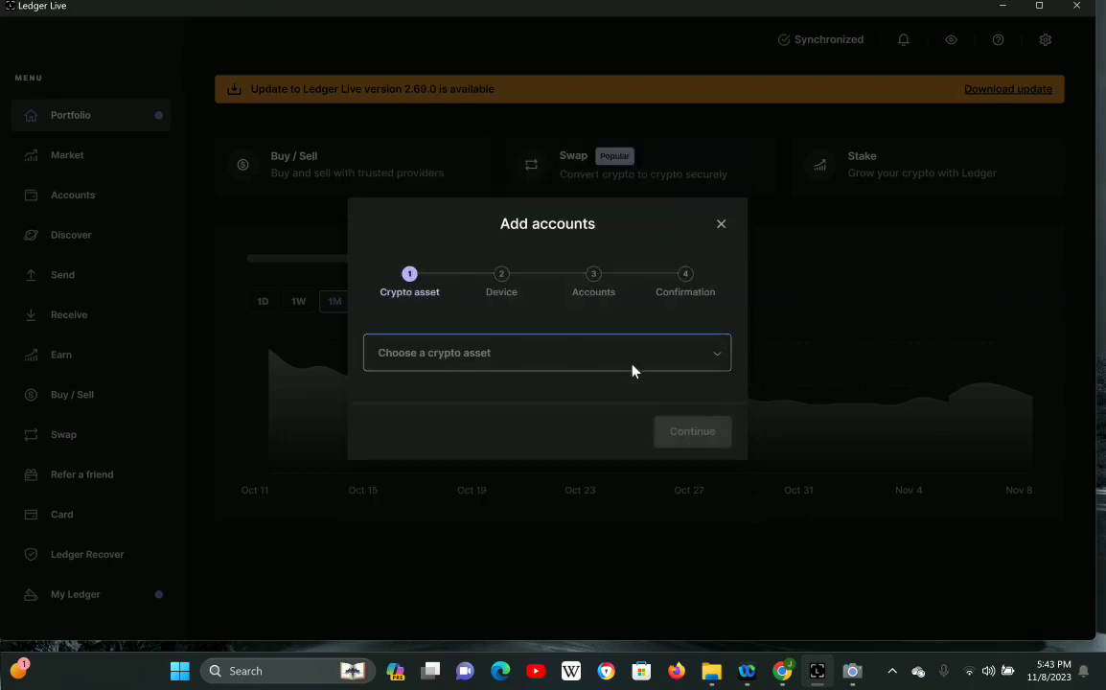
pyautogui.click(728, 365)
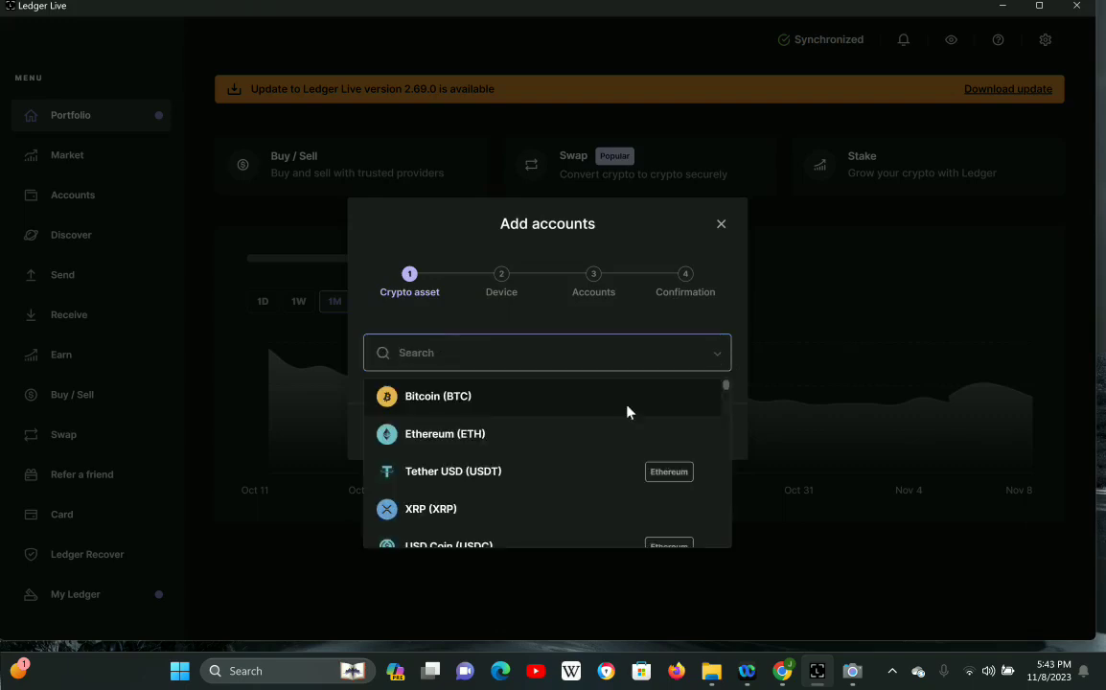
pyautogui.click(428, 437)
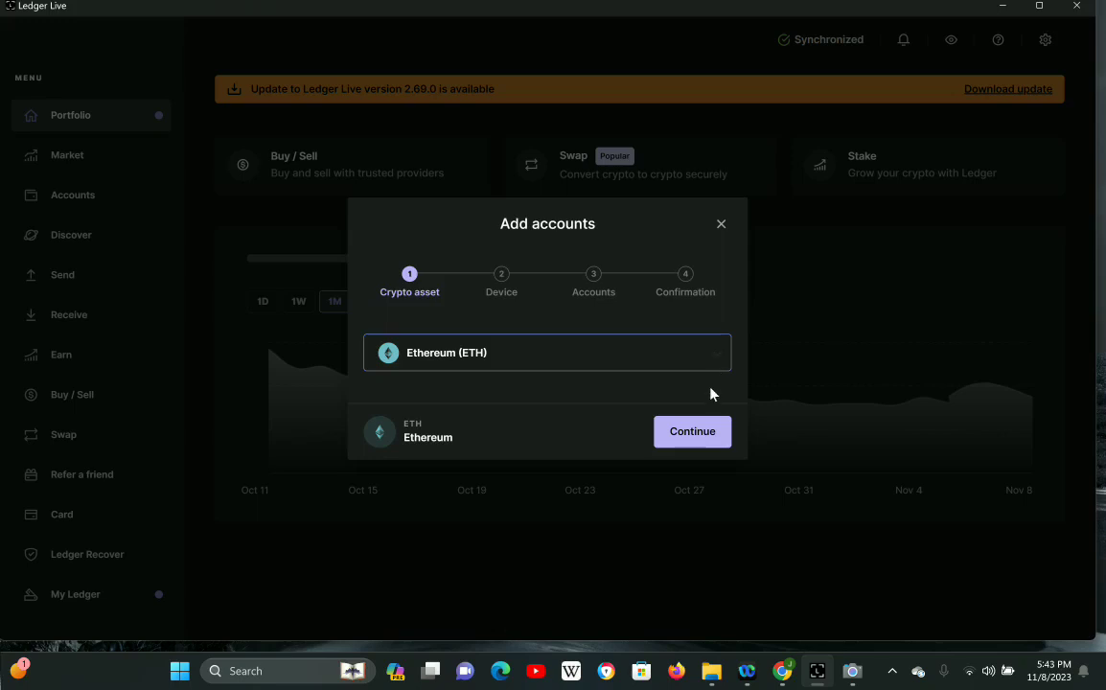
pyautogui.click(686, 439)
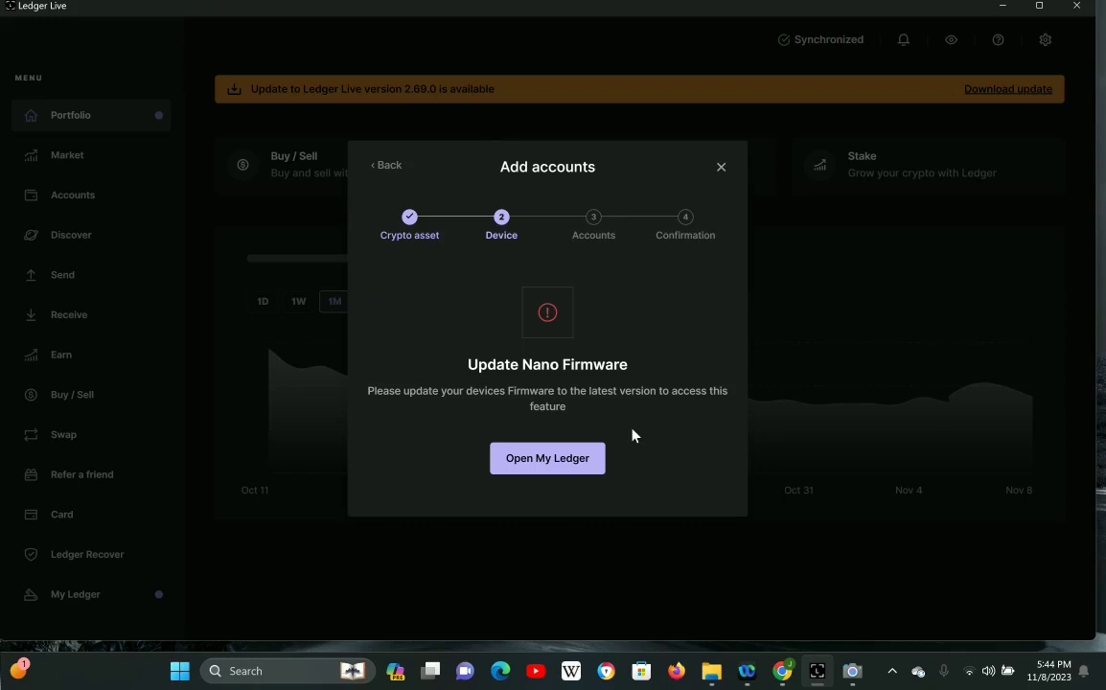
pyautogui.click(552, 472)
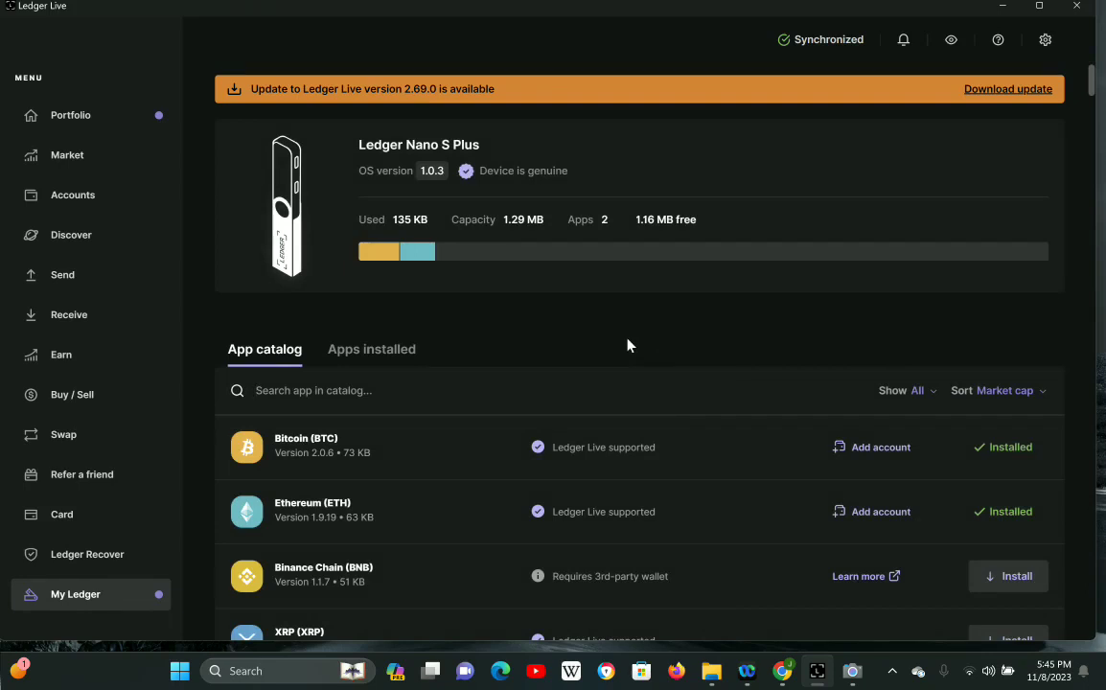
# - Download the available Ledger Live 2.69.0 update and start its installation
pyautogui.click(991, 90)
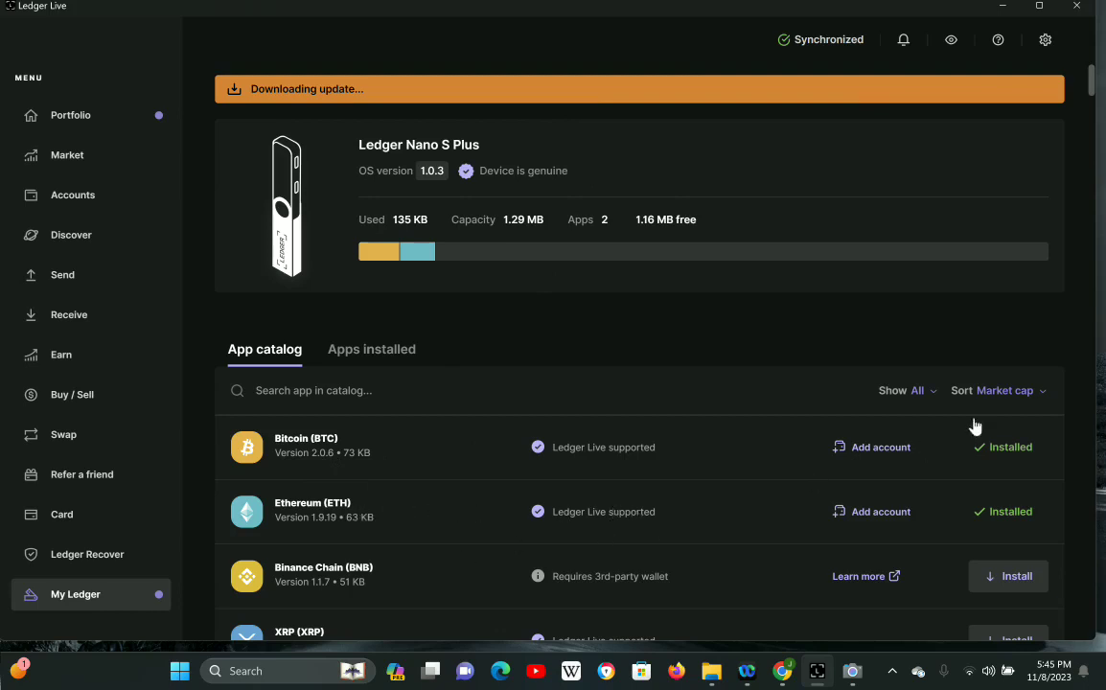
pyautogui.moveTo(1091, 89)
pyautogui.mouseDown()
pyautogui.moveTo(1101, 150)
pyautogui.moveTo(1101, 85)
pyautogui.moveTo(1102, 159)
pyautogui.moveTo(1084, 261)
pyautogui.moveTo(1096, 300)
pyautogui.moveTo(1090, 83)
pyautogui.mouseUp()
pyautogui.click(1019, 93)
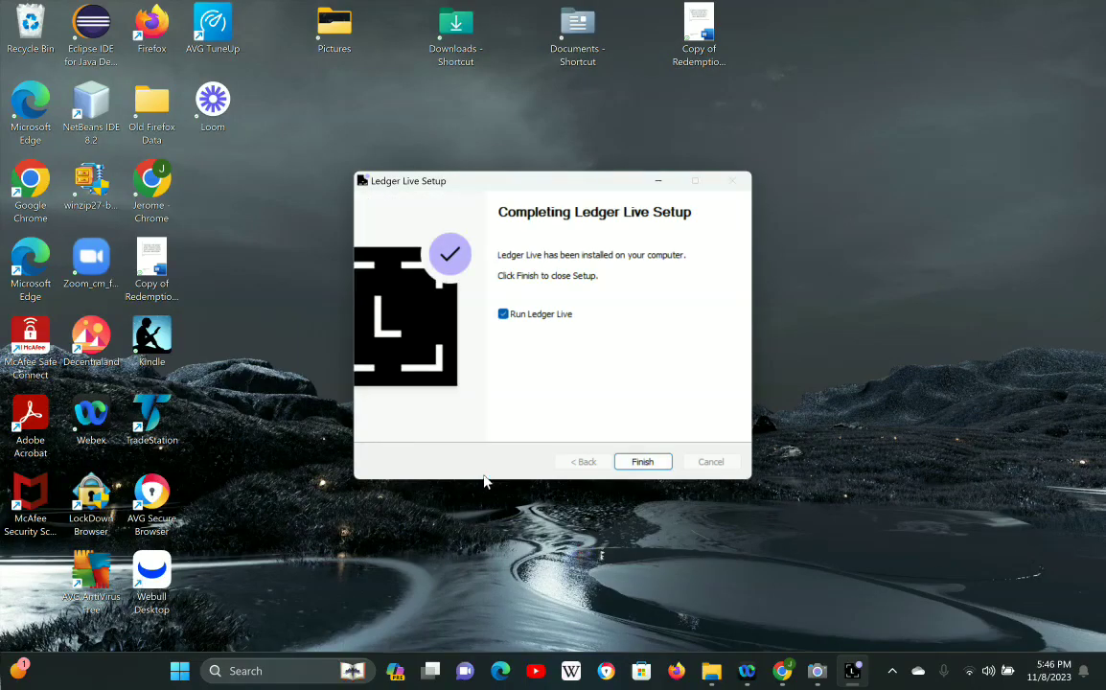
# - Finish the setup wizard, launch Ledger Live from the desktop and continue past the 2.69.0 release notes
pyautogui.click(640, 462)
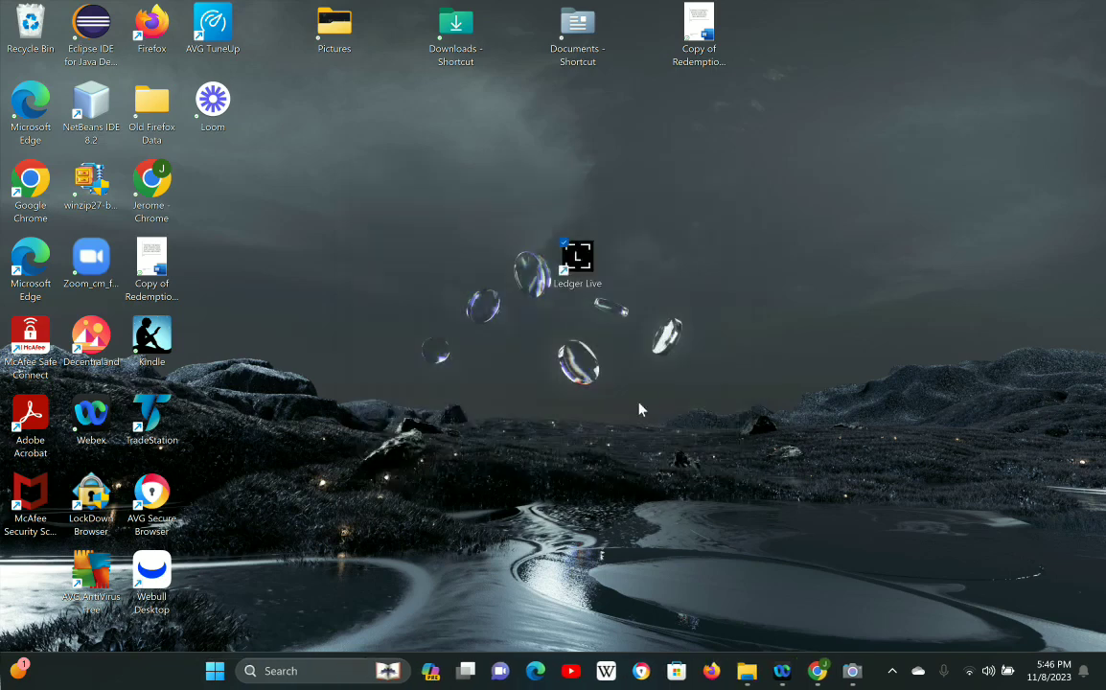
pyautogui.doubleClick(584, 273)
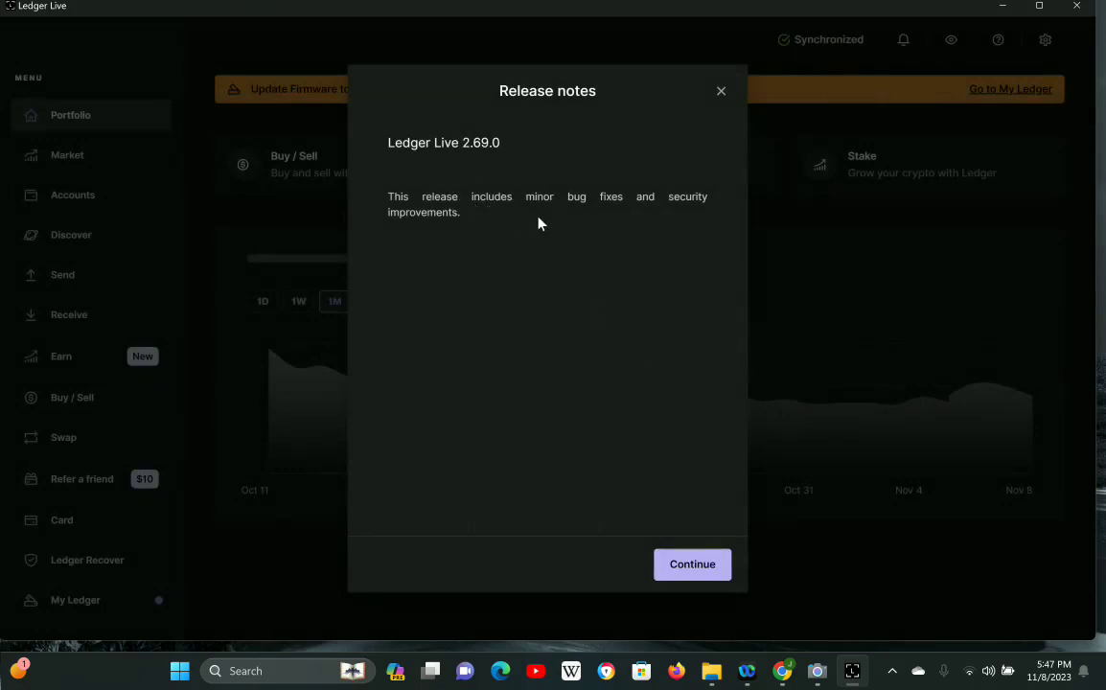
pyautogui.click(706, 566)
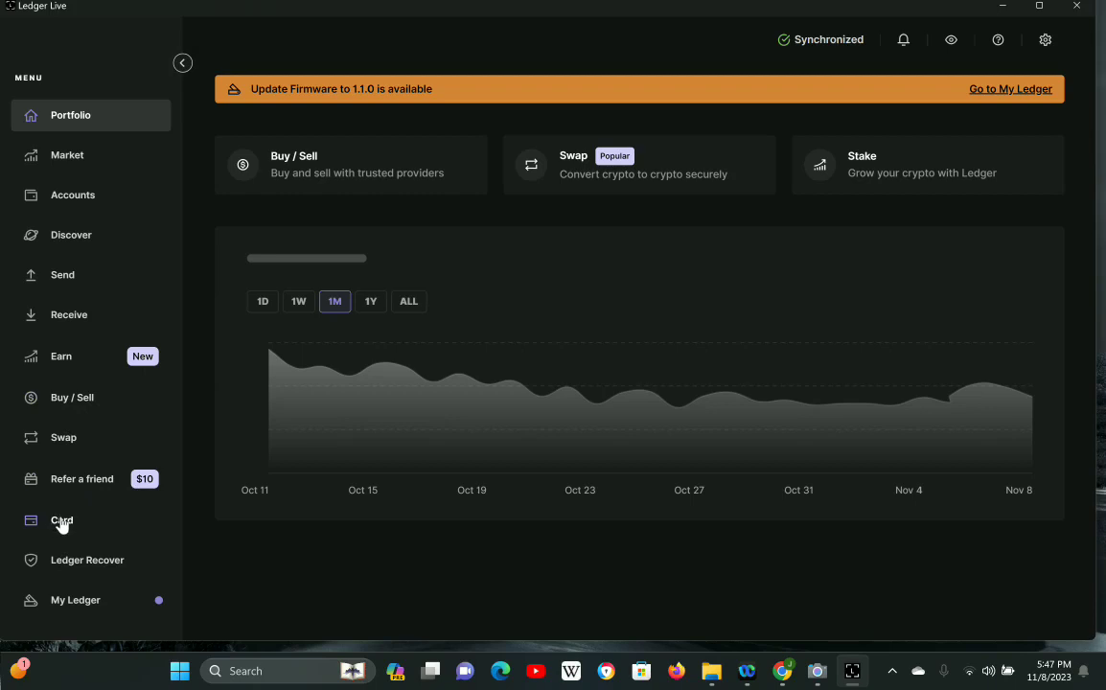
# - Open My Ledger and review the Ledger Nano S Plus details, app catalog and firmware update notice
pyautogui.click(86, 606)
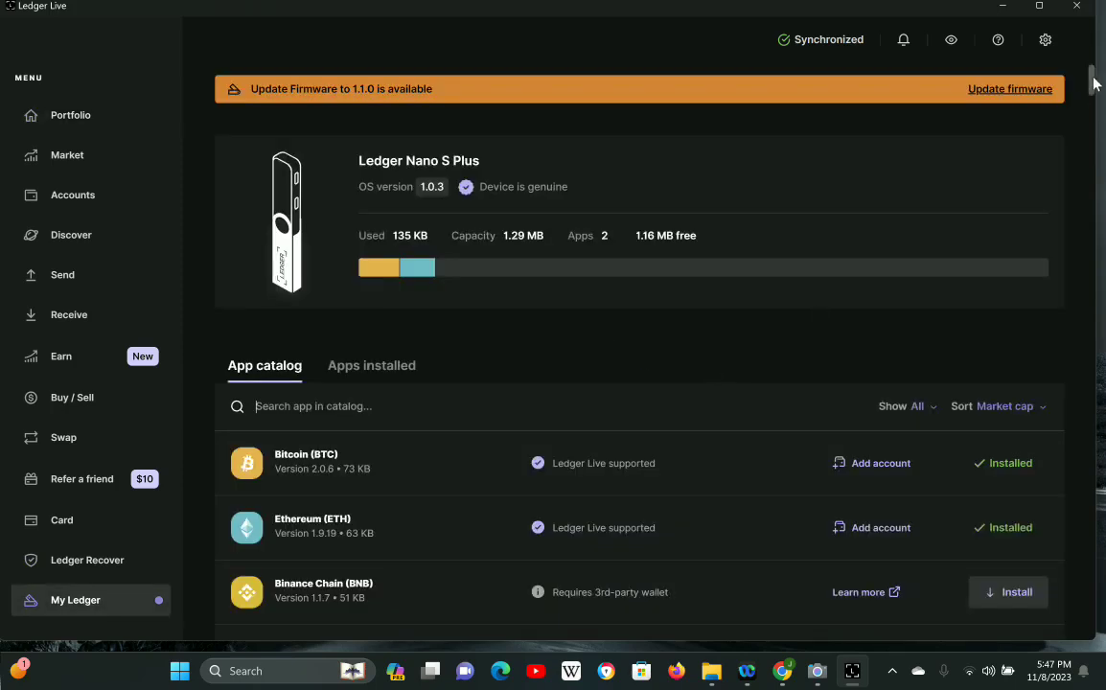
pyautogui.scroll(-3, 1095, 100)
pyautogui.scroll(3, 1095, 100)
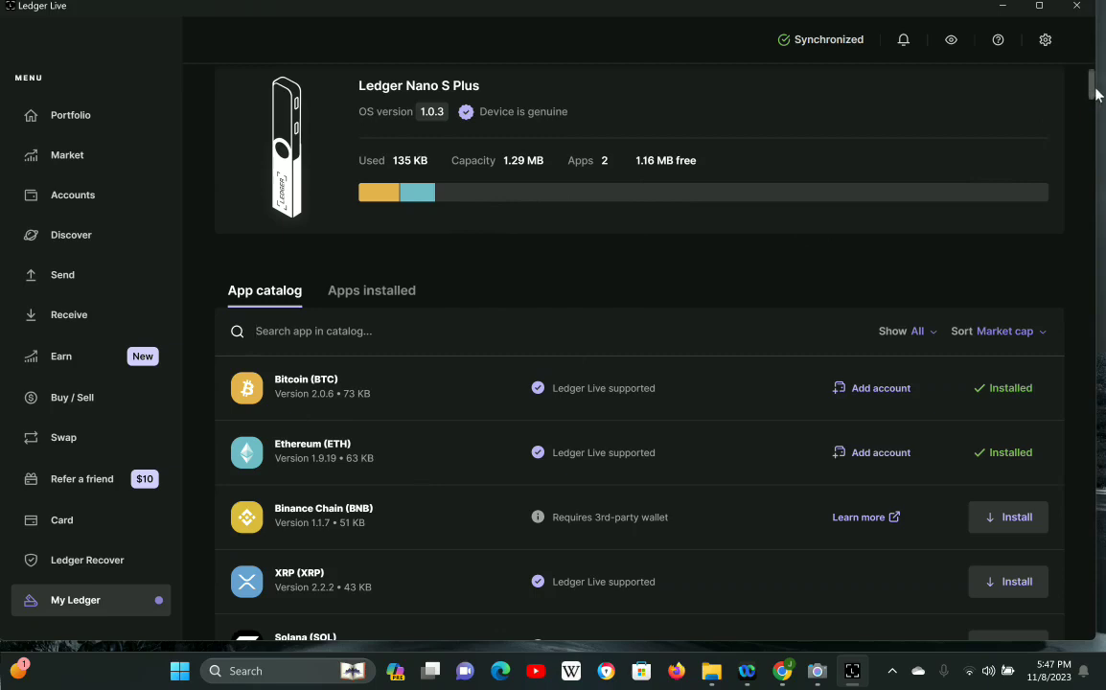
pyautogui.moveTo(1097, 93); pyautogui.dragTo(1097, 74)
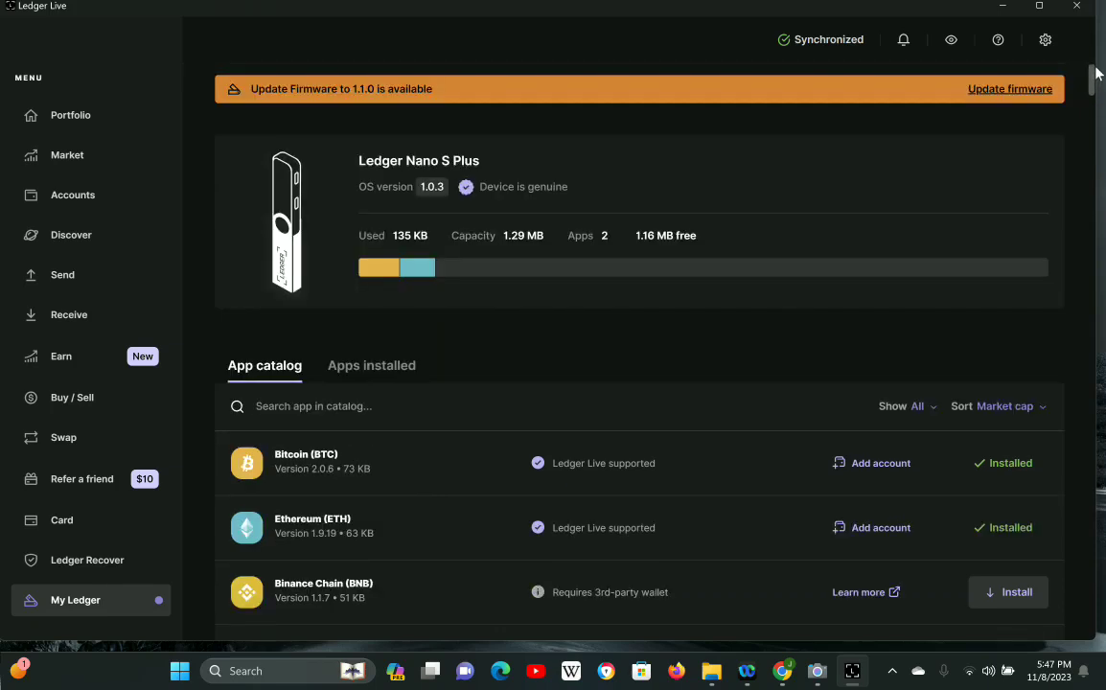